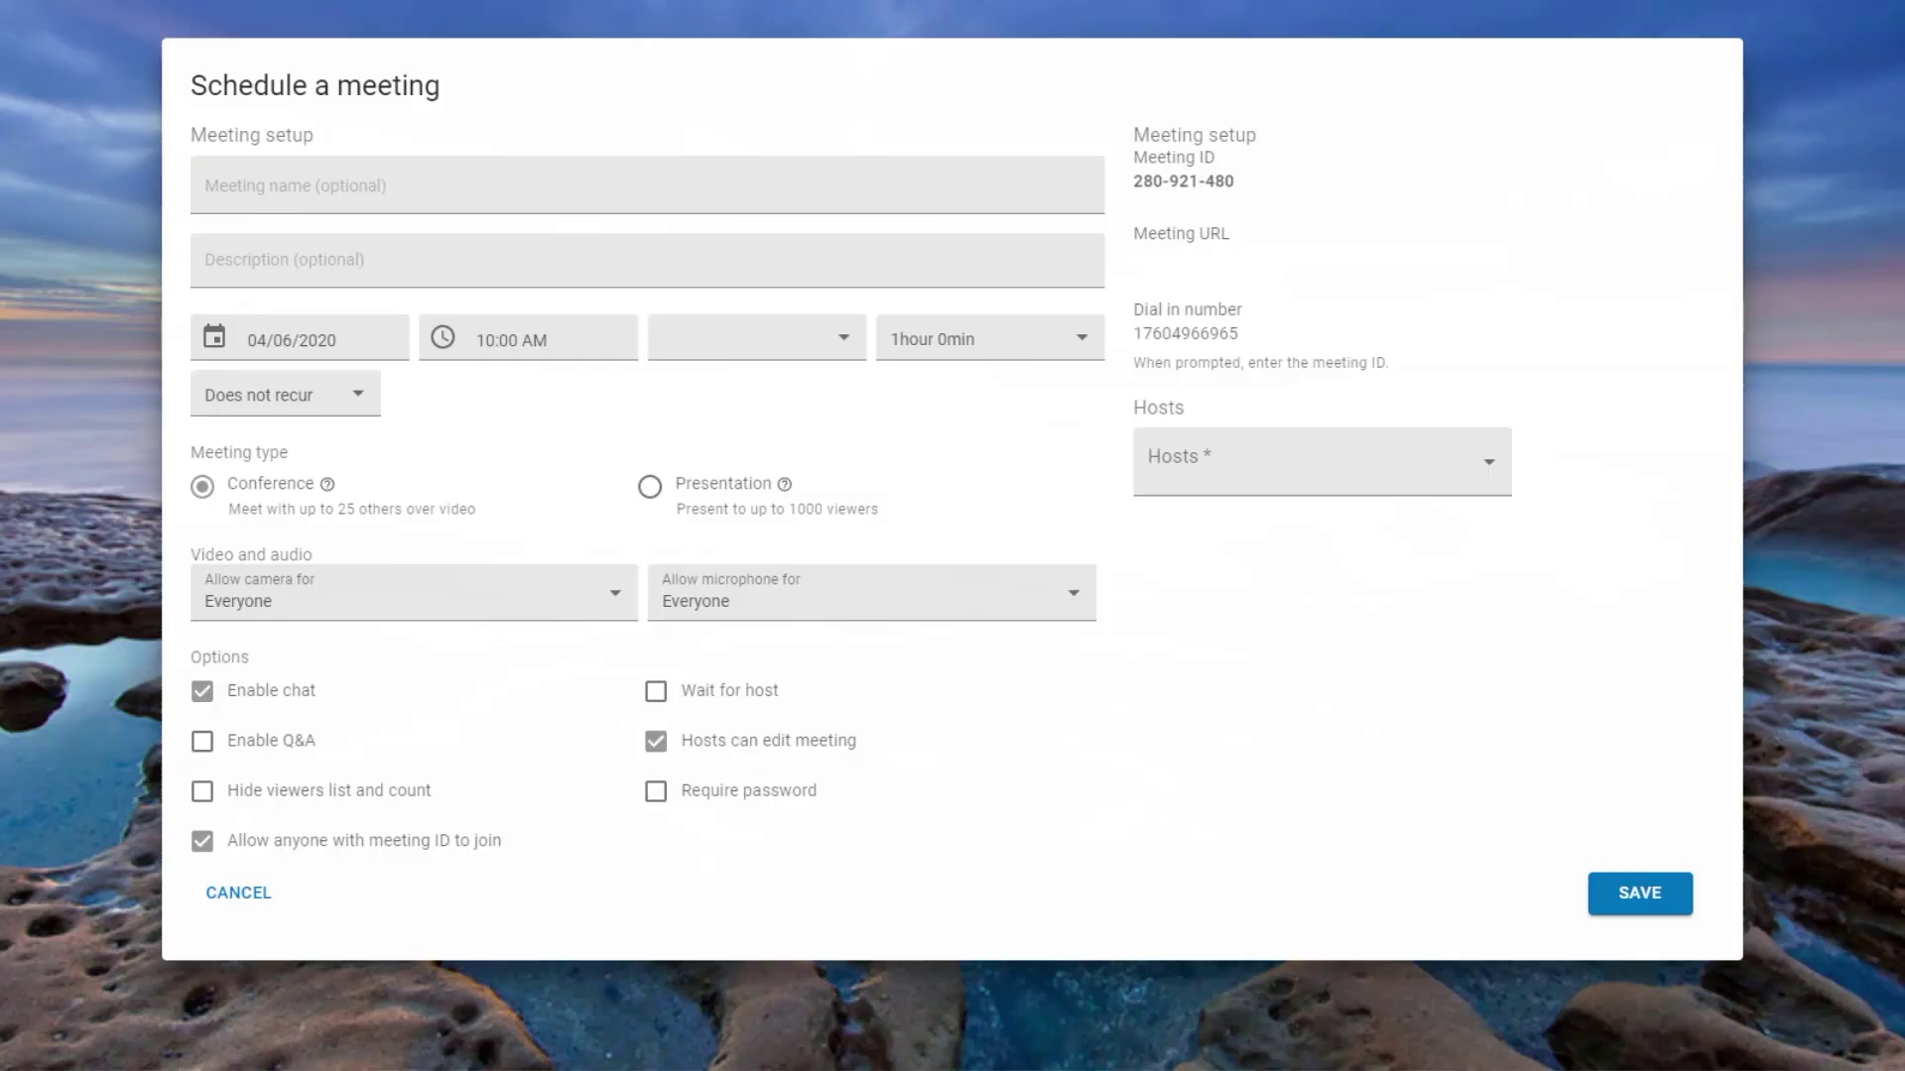
{"action": "type", "text": "Weekly sales "}
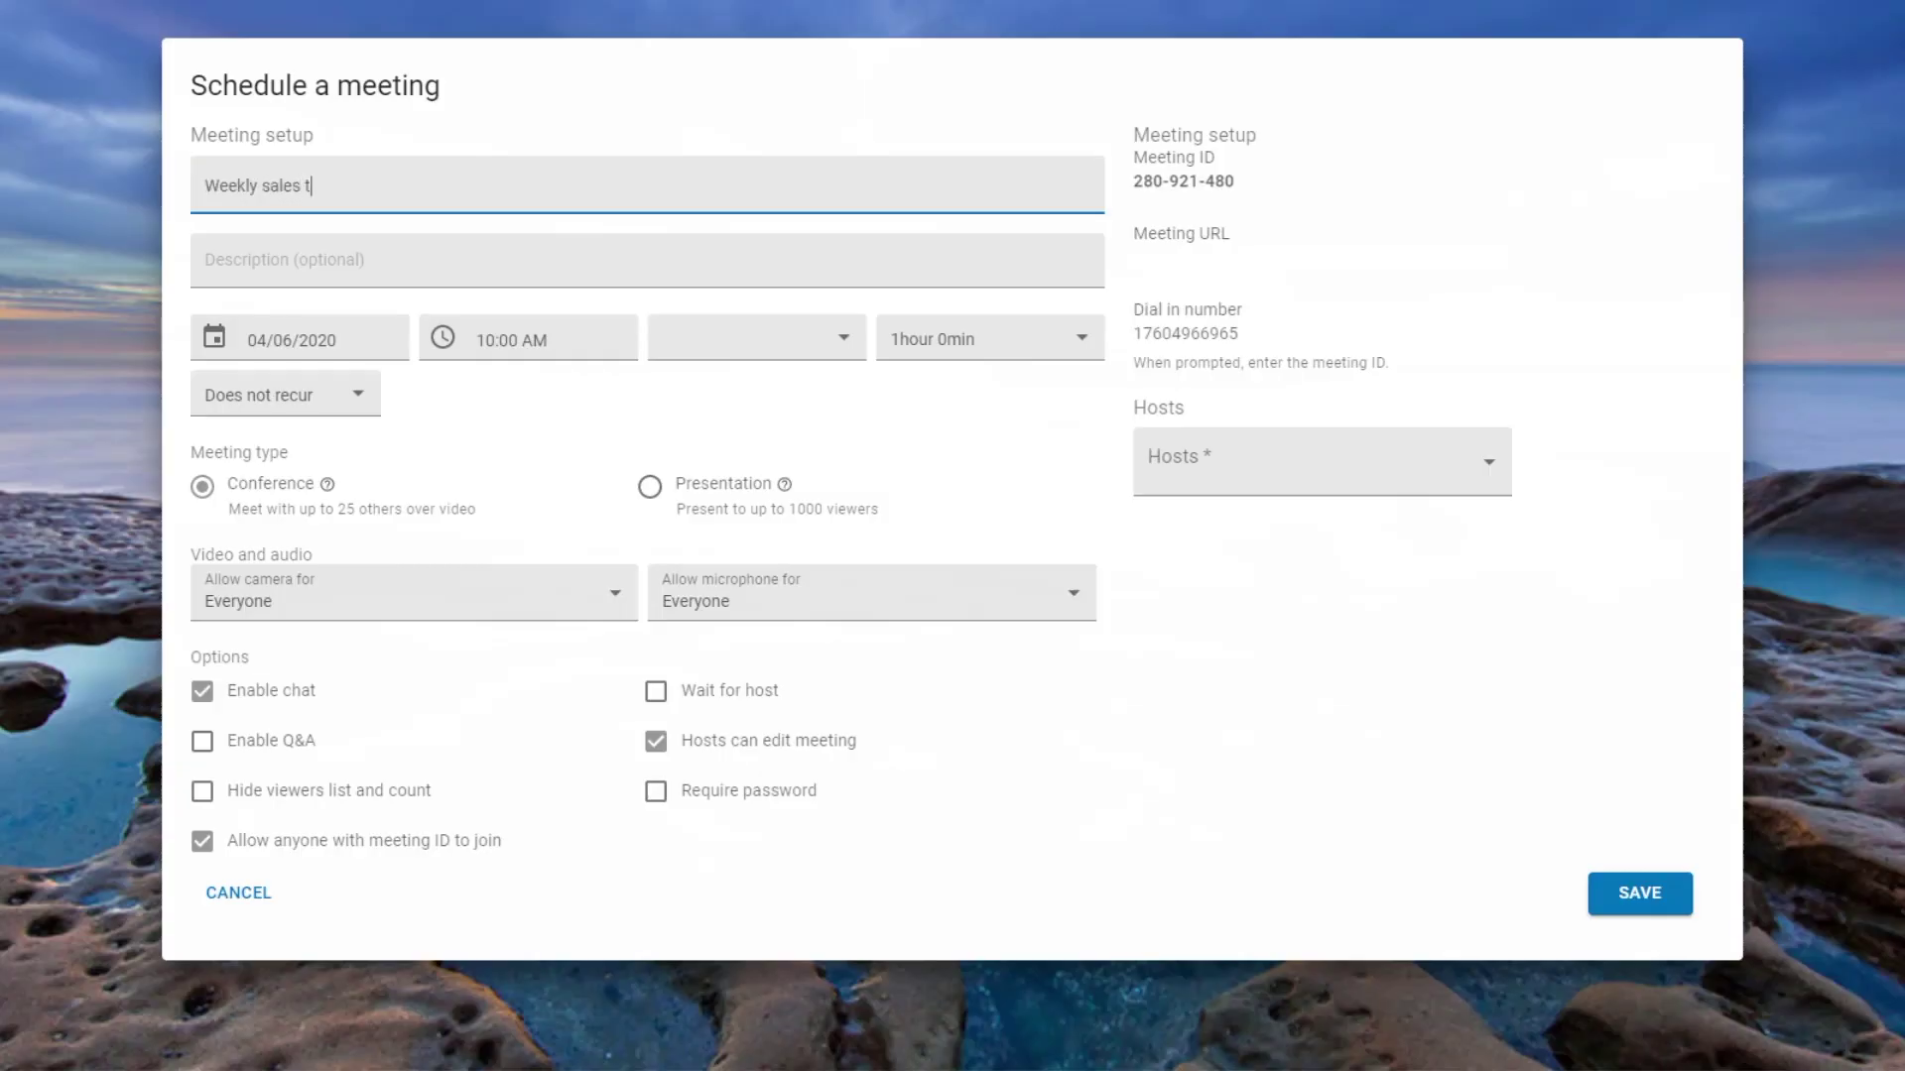
{"action": "type", "text": "team meeting"}
Enter the name 'Weekly sales team meeting' and a weekly recap description, then choose Weekly recurrence.
{"action": "key", "text": "Tab"}
{"action": "type", "text": "recap of past week and "}
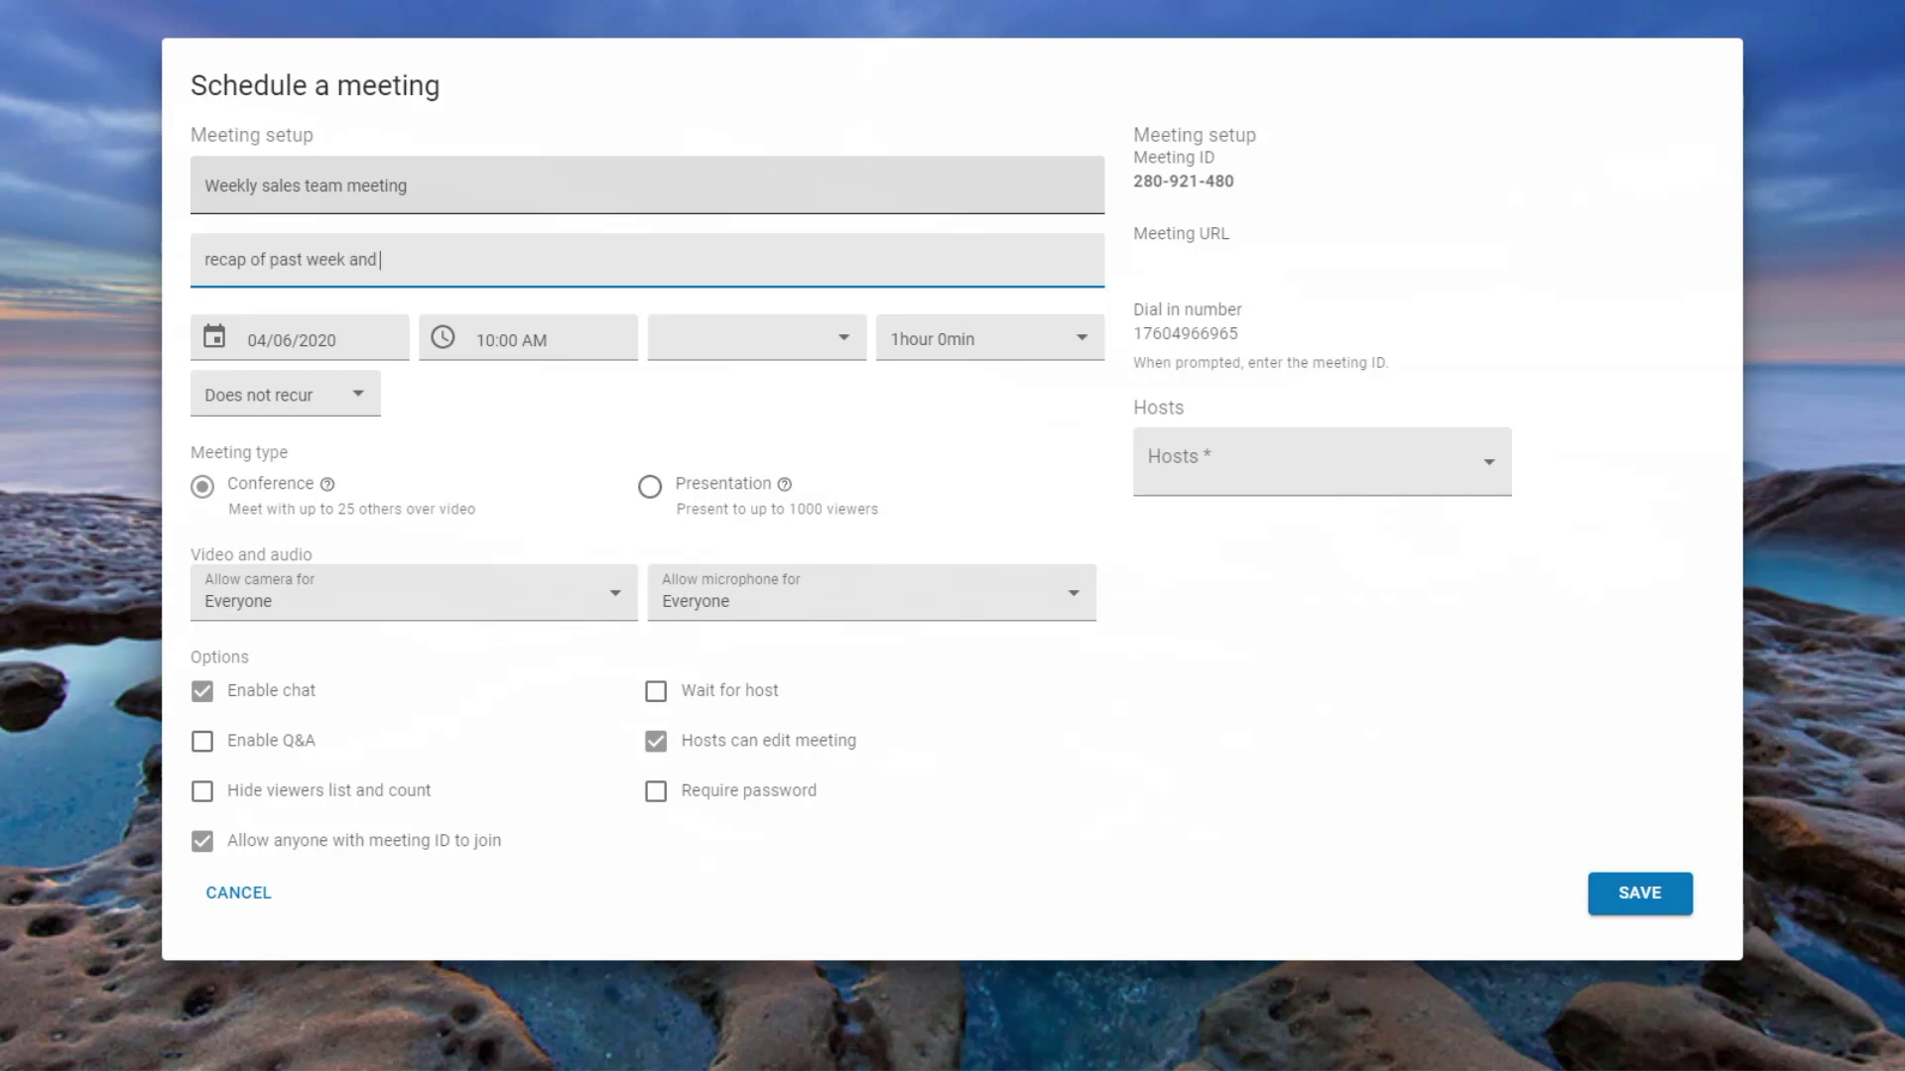
{"action": "type", "text": "next week planning"}
{"action": "left_click", "coordinate": [357, 395]}
{"action": "left_click", "coordinate": [283, 478]}
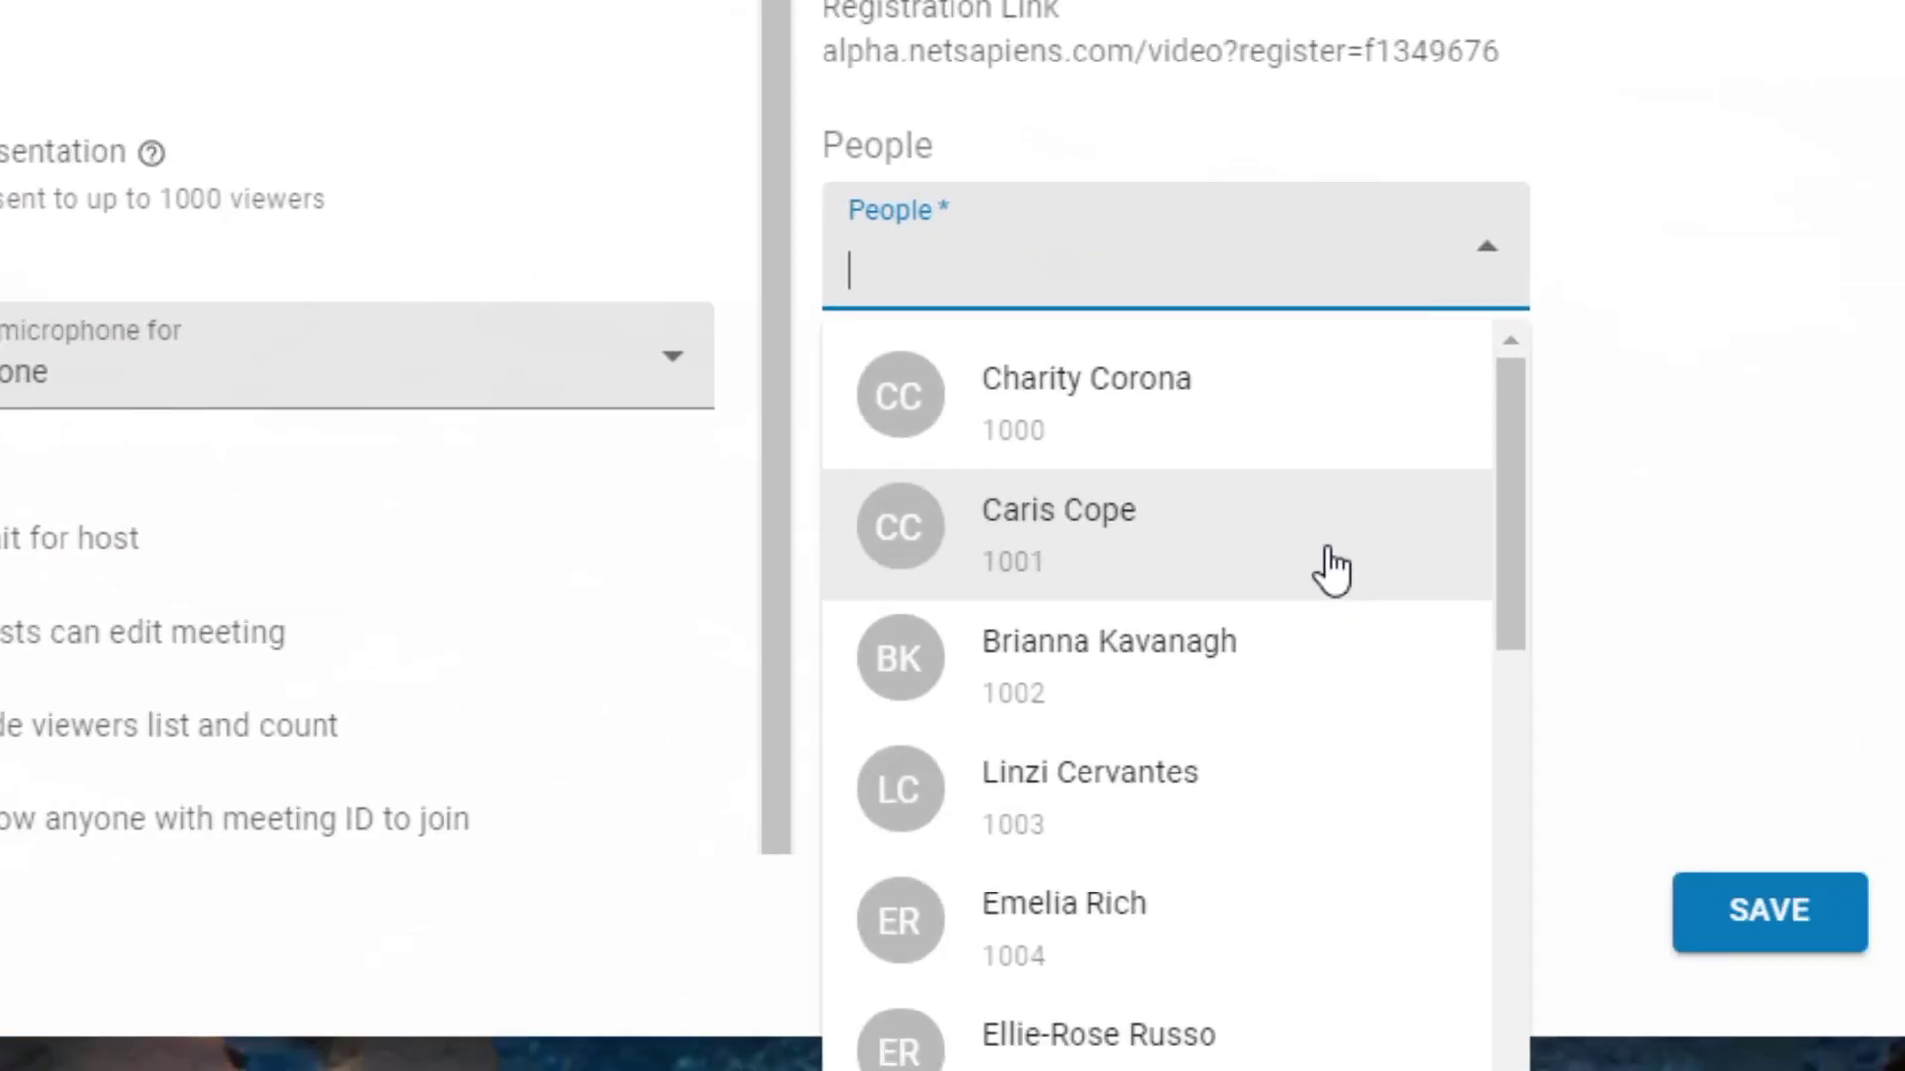
Add three invitees from the People list, setting each one's role to Host.
{"action": "left_click", "coordinate": [1332, 567]}
{"action": "left_click", "coordinate": [1004, 489]}
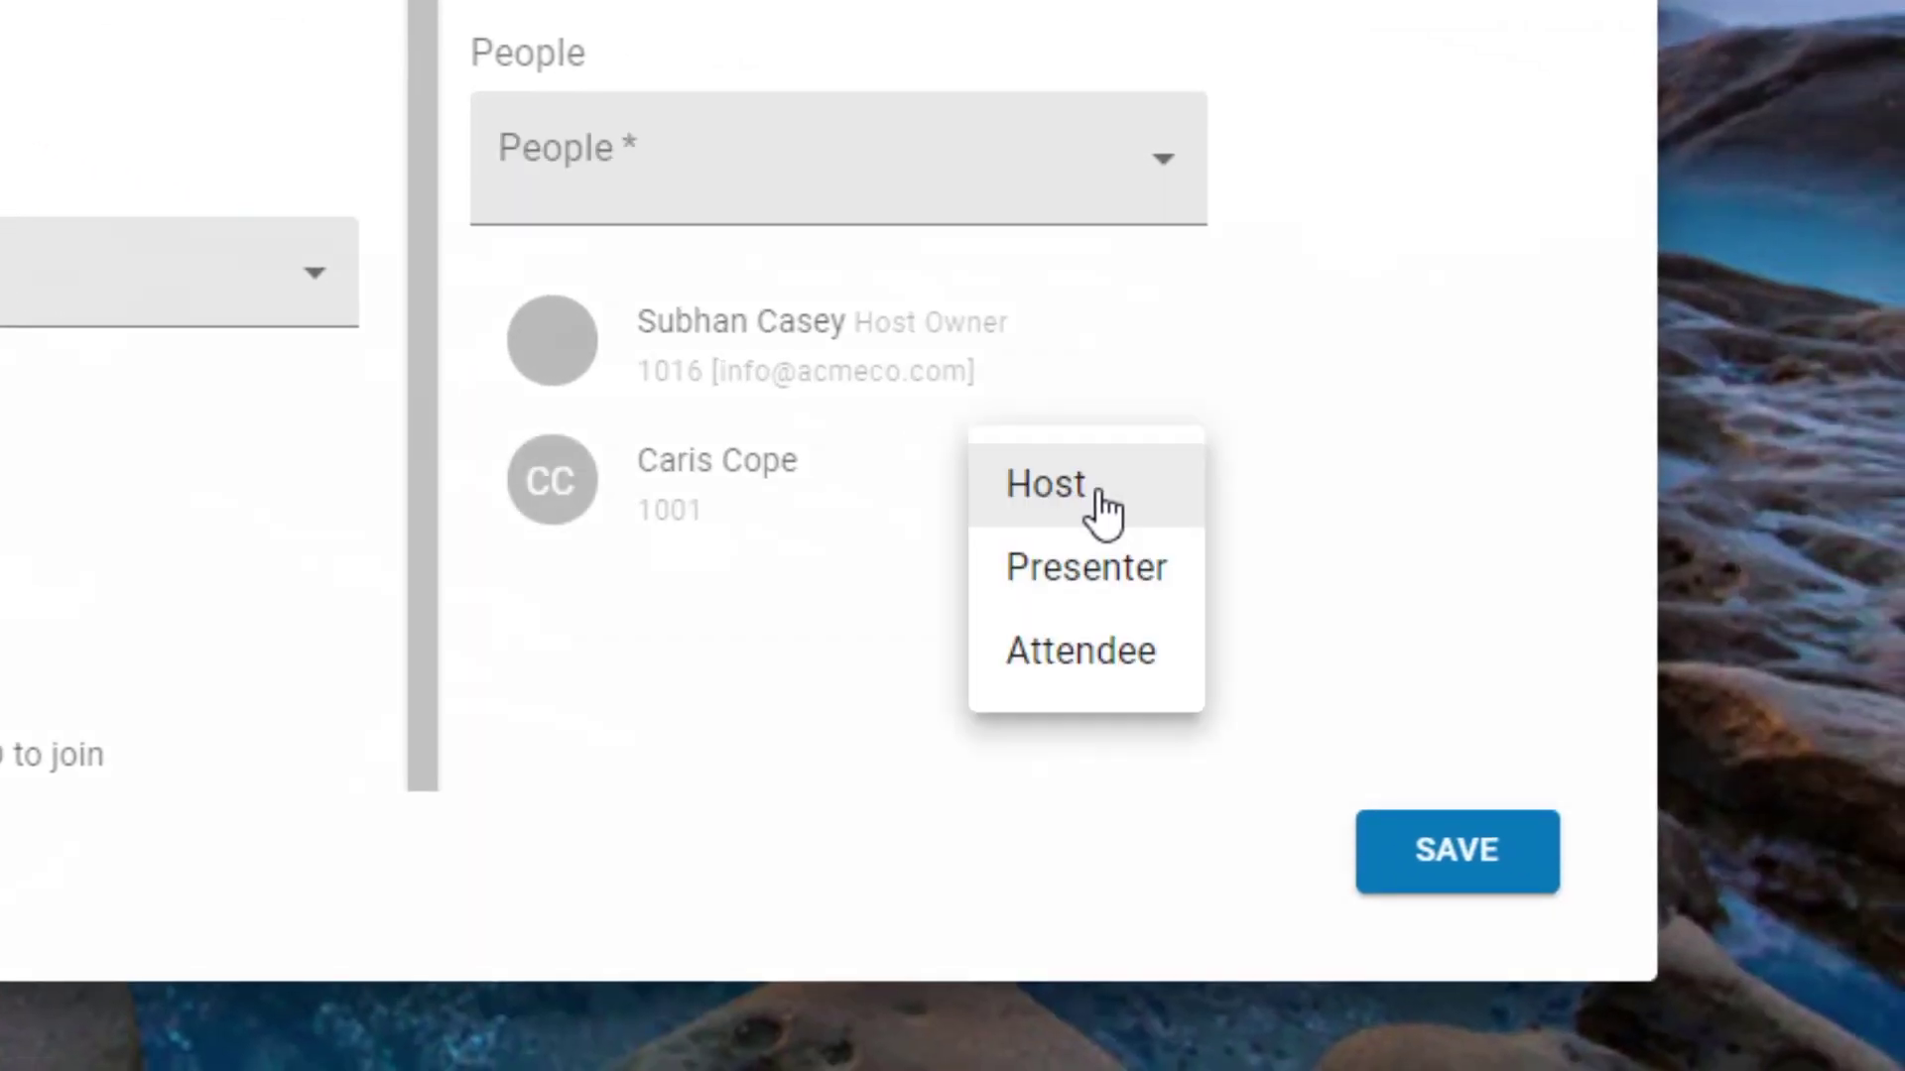
{"action": "left_click", "coordinate": [1104, 506]}
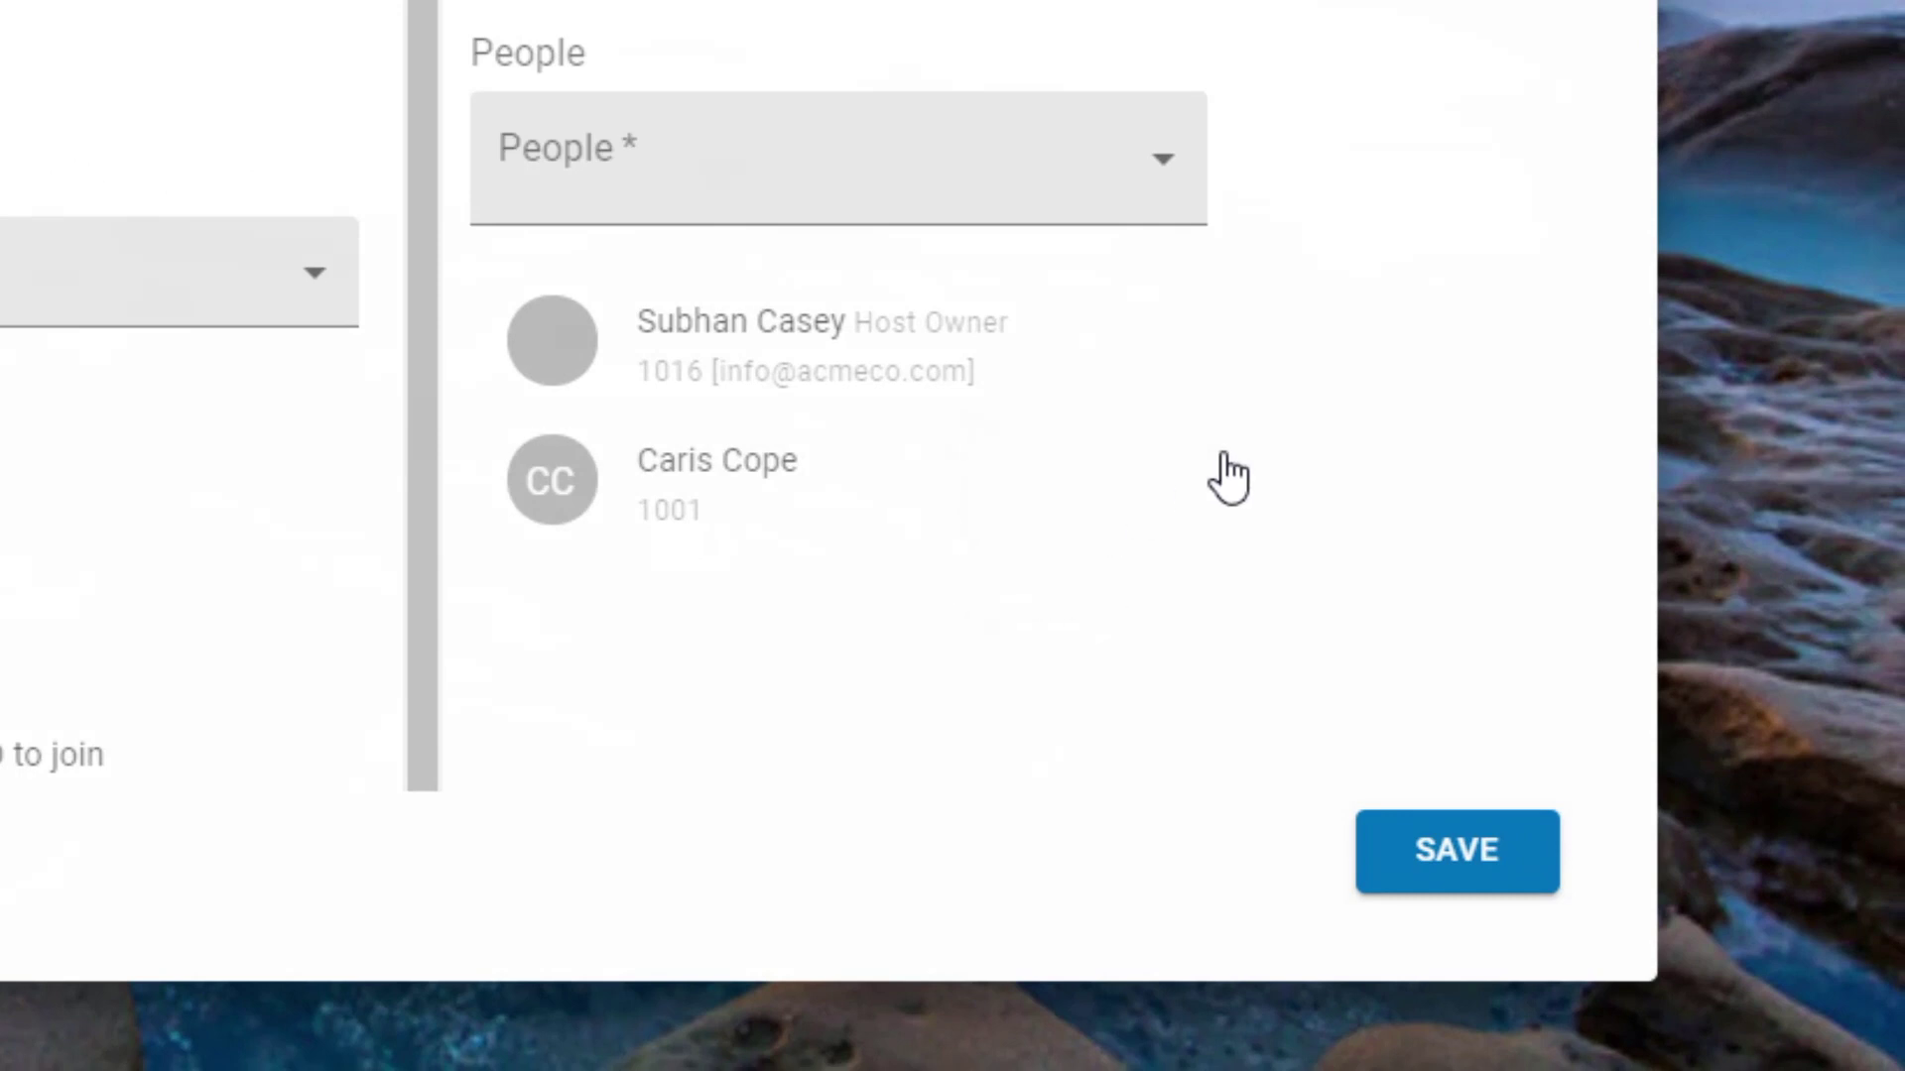
{"action": "left_click", "coordinate": [1161, 158]}
{"action": "left_click", "coordinate": [1004, 741]}
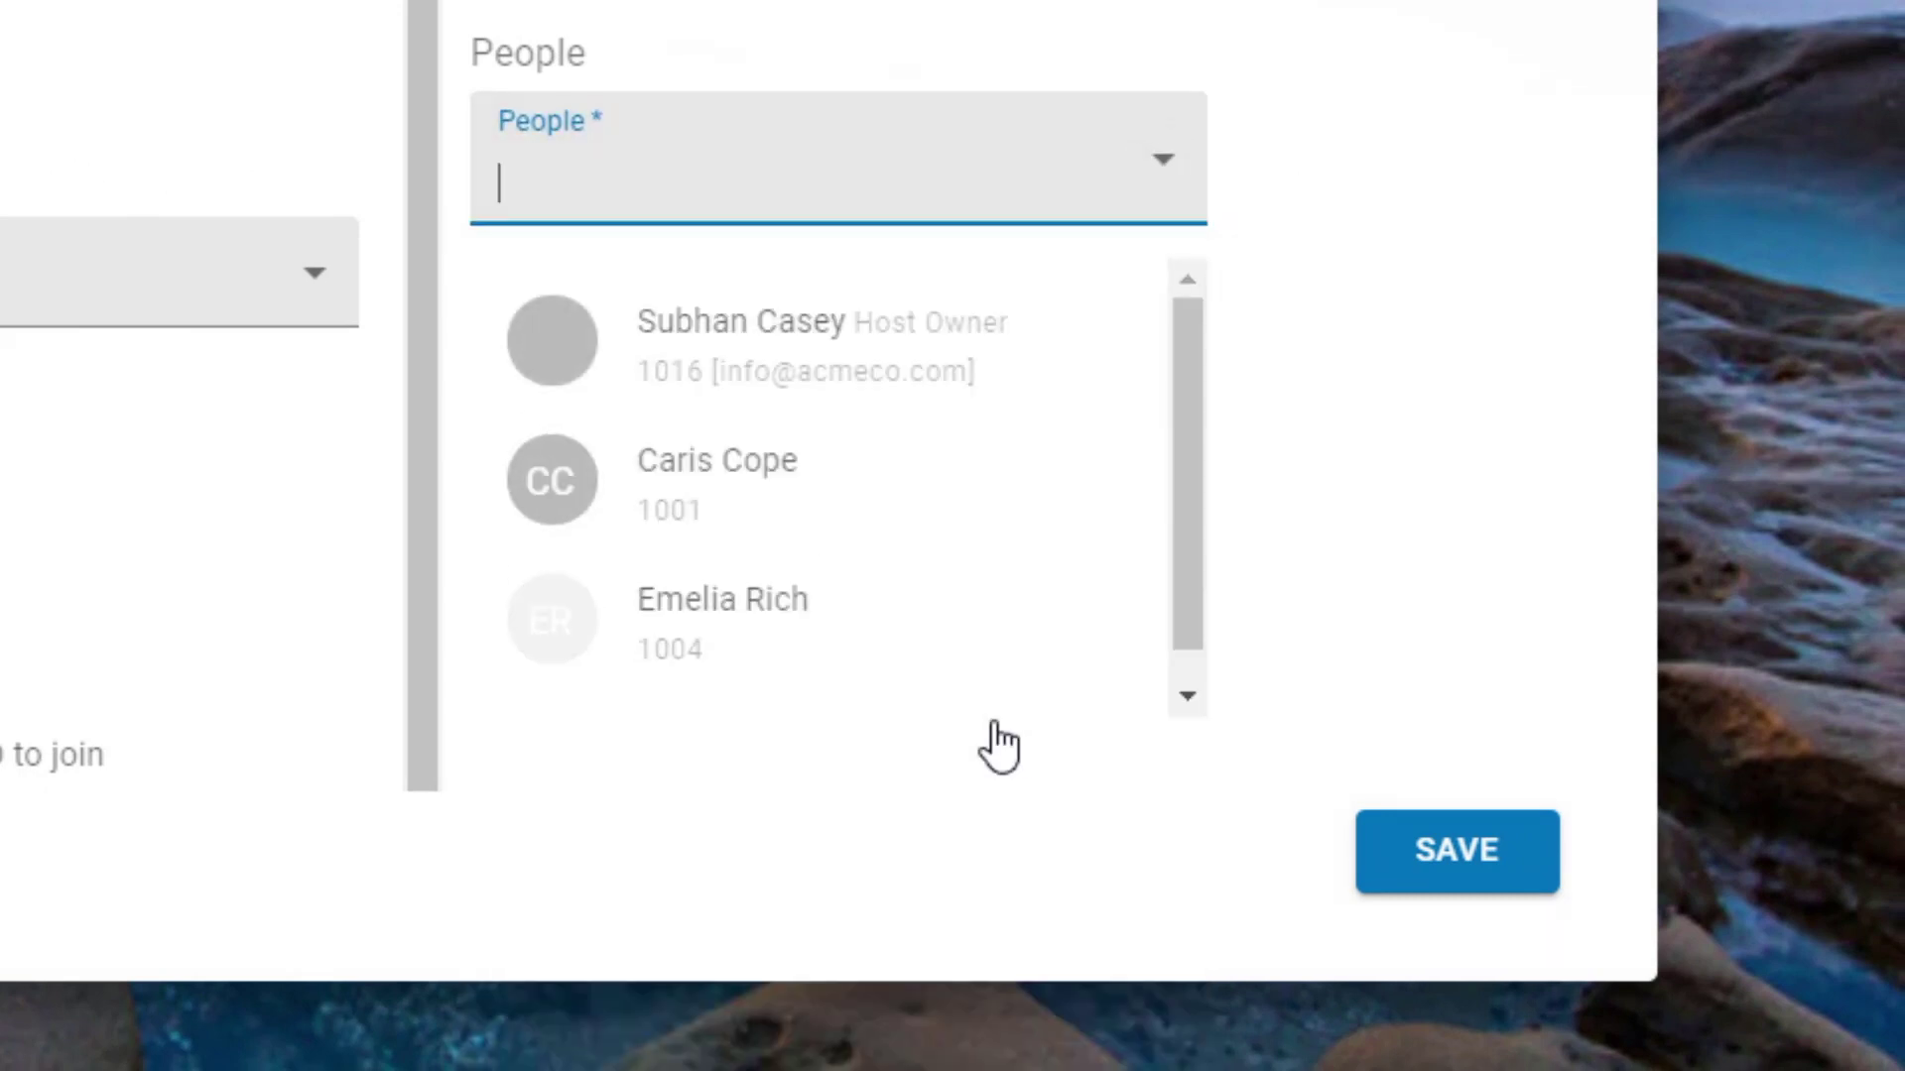
{"action": "left_click", "coordinate": [1026, 633]}
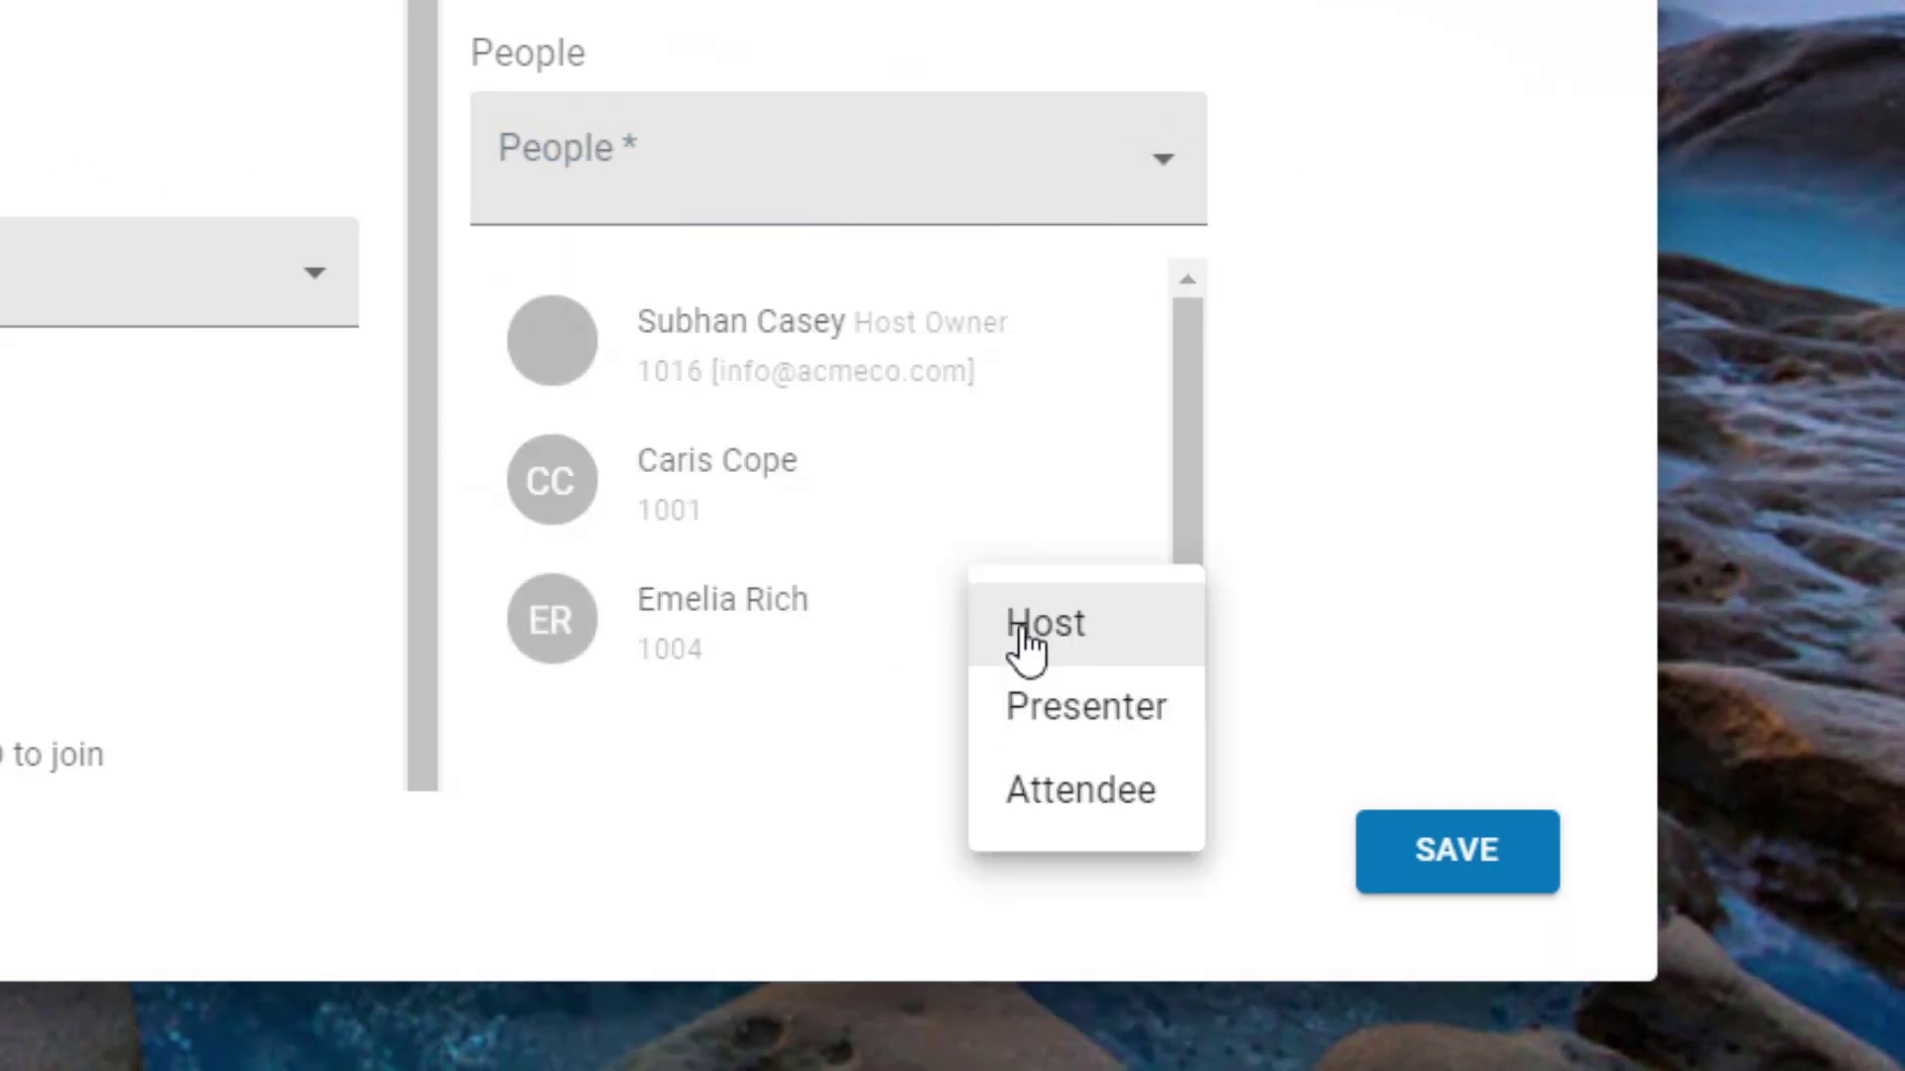
{"action": "left_click", "coordinate": [1176, 635]}
{"action": "left_click", "coordinate": [1163, 159]}
{"action": "left_click", "coordinate": [1005, 998]}
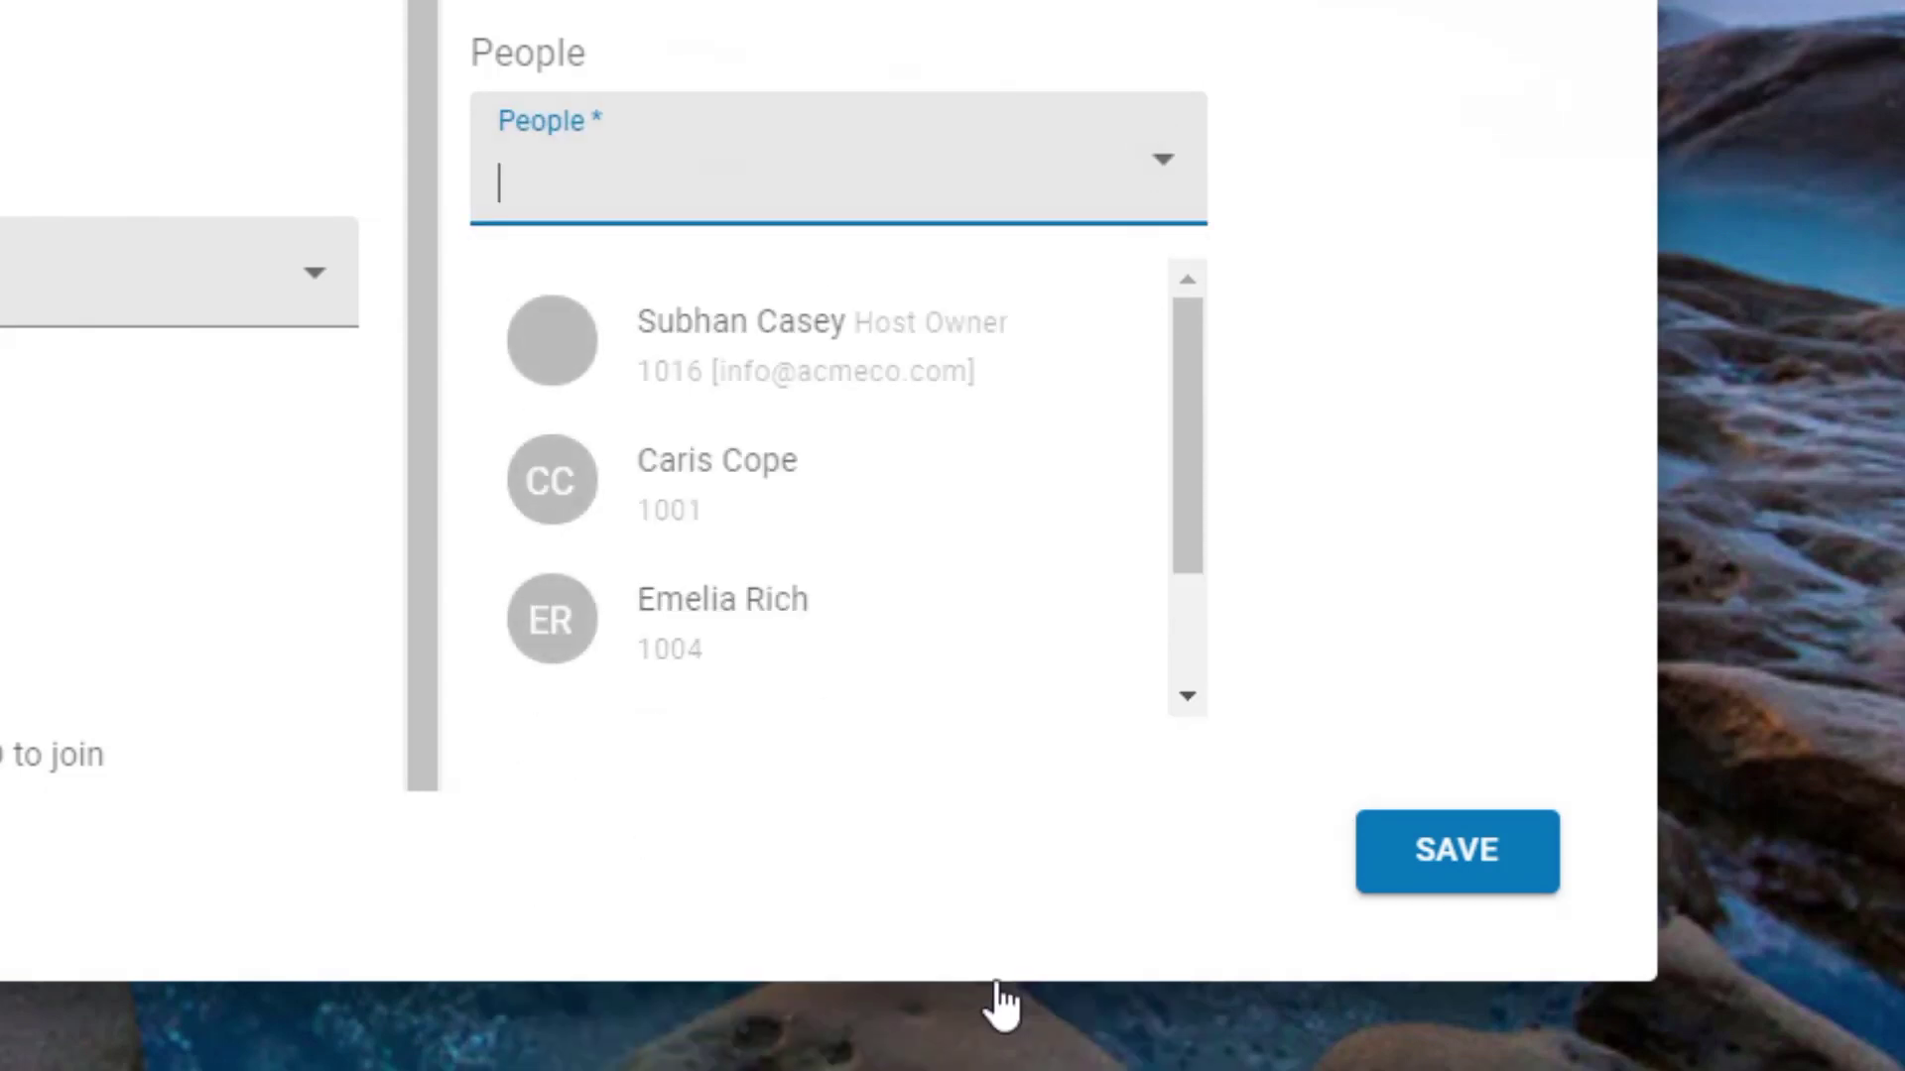
{"action": "scroll", "coordinate": [1012, 685], "scroll_direction": "down", "scroll_amount": 2}
{"action": "left_click", "coordinate": [1014, 623]}
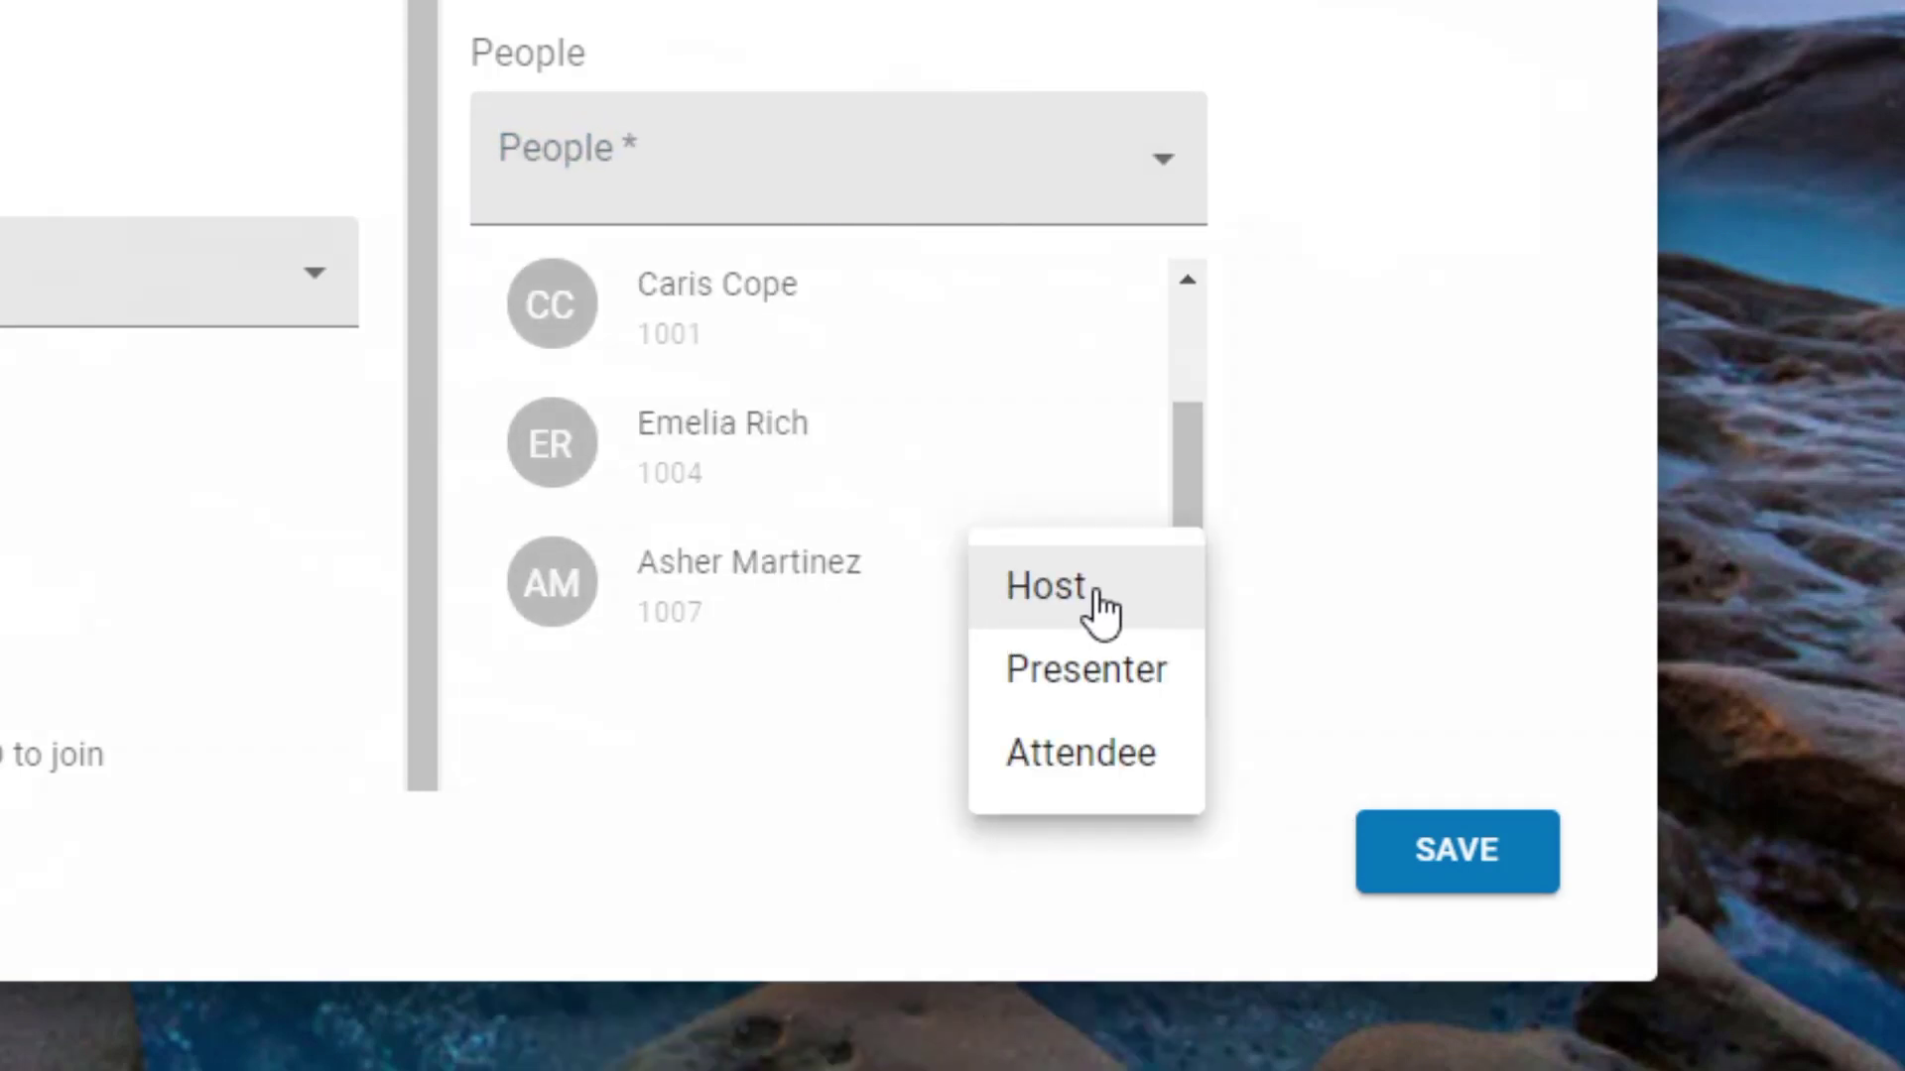
{"action": "left_click", "coordinate": [1094, 597]}
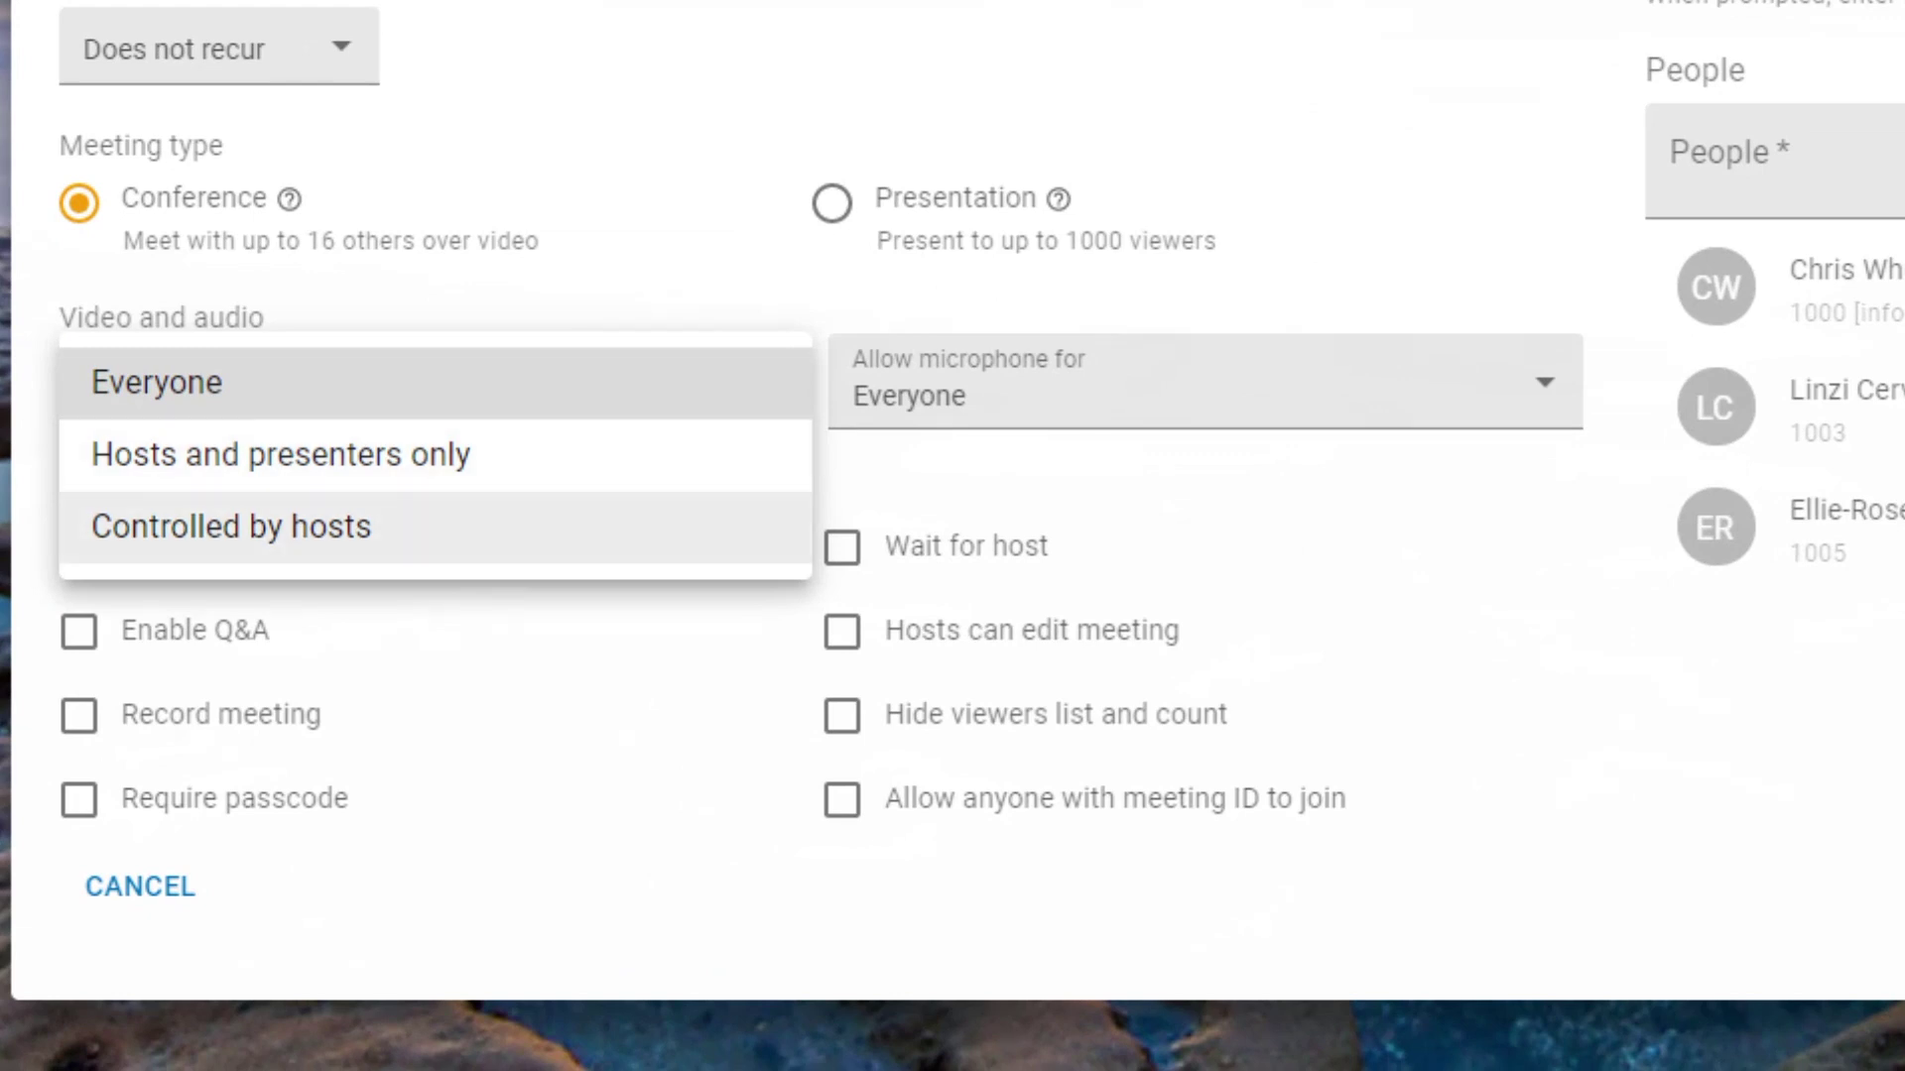
Let hosts control who may use cameras and microphones.
{"action": "left_click", "coordinate": [230, 527]}
{"action": "left_click", "coordinate": [1205, 383]}
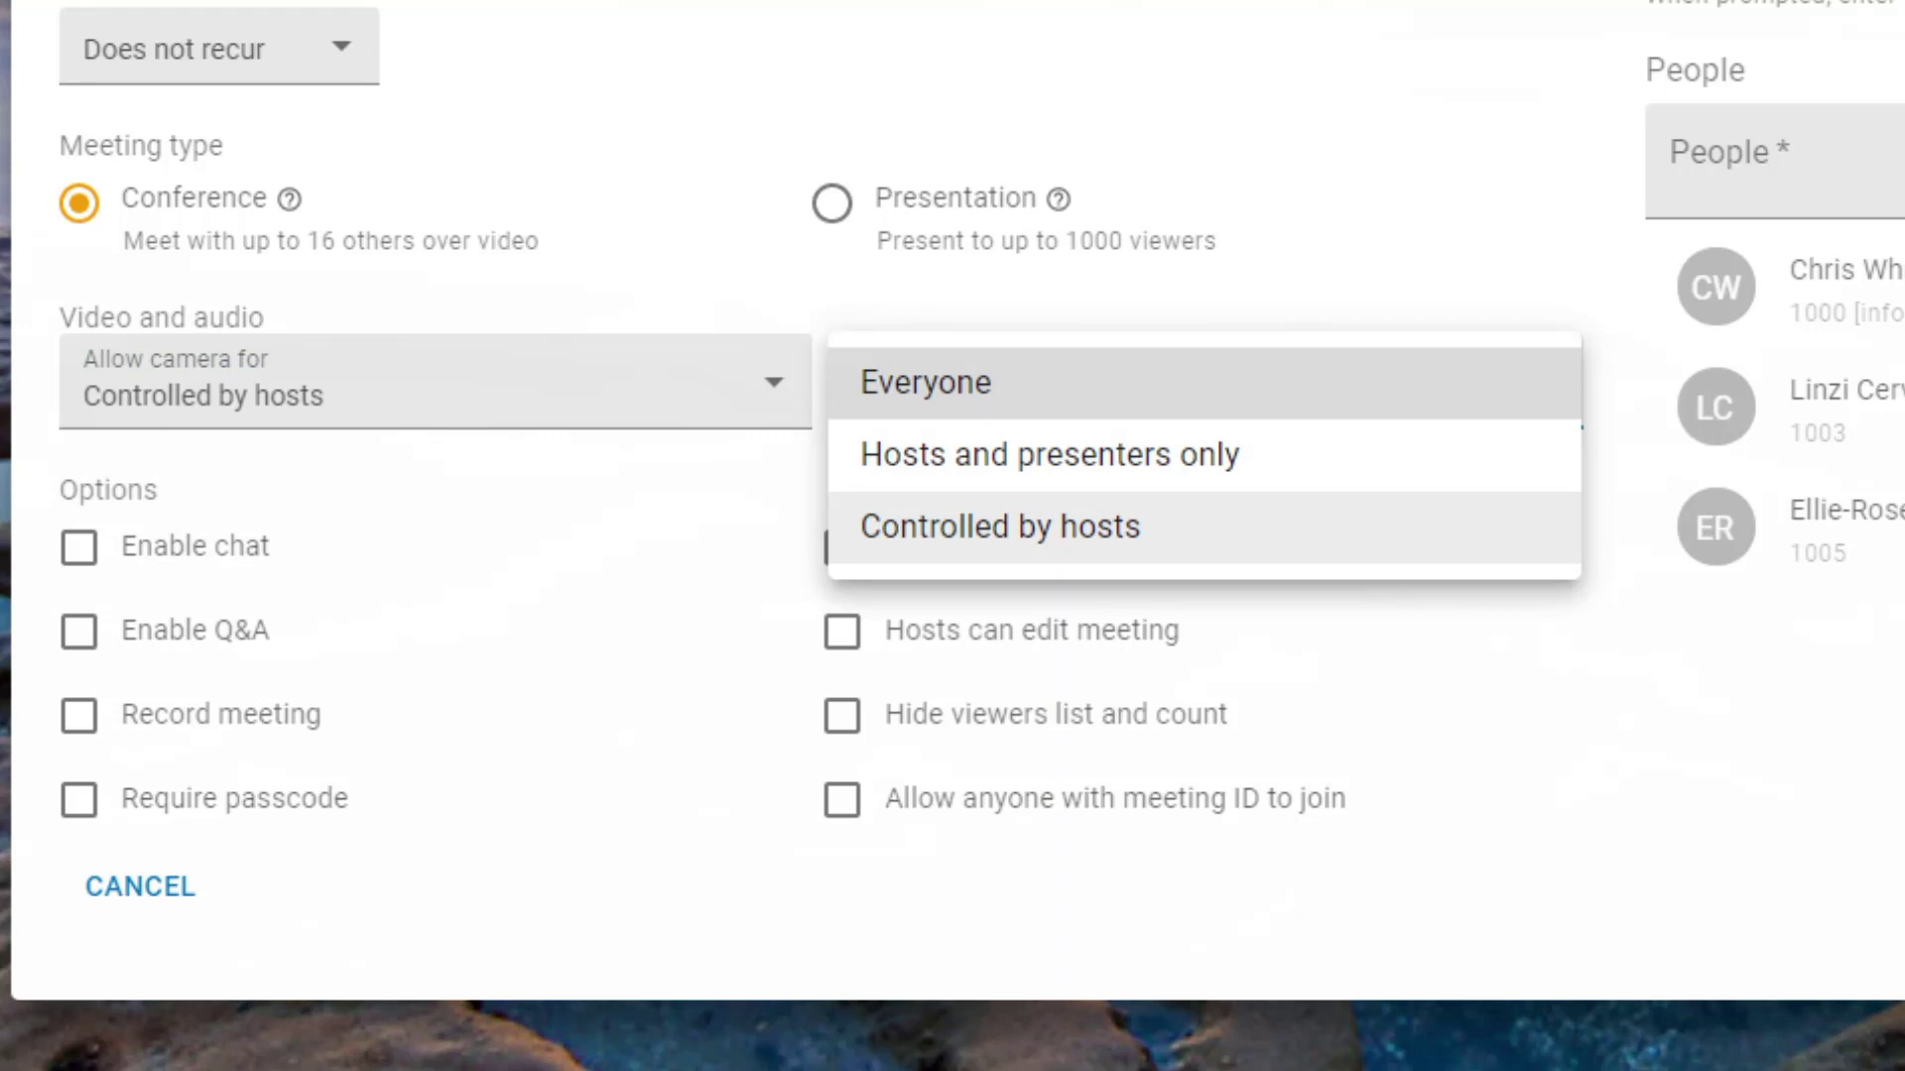
{"action": "left_click", "coordinate": [1205, 528]}
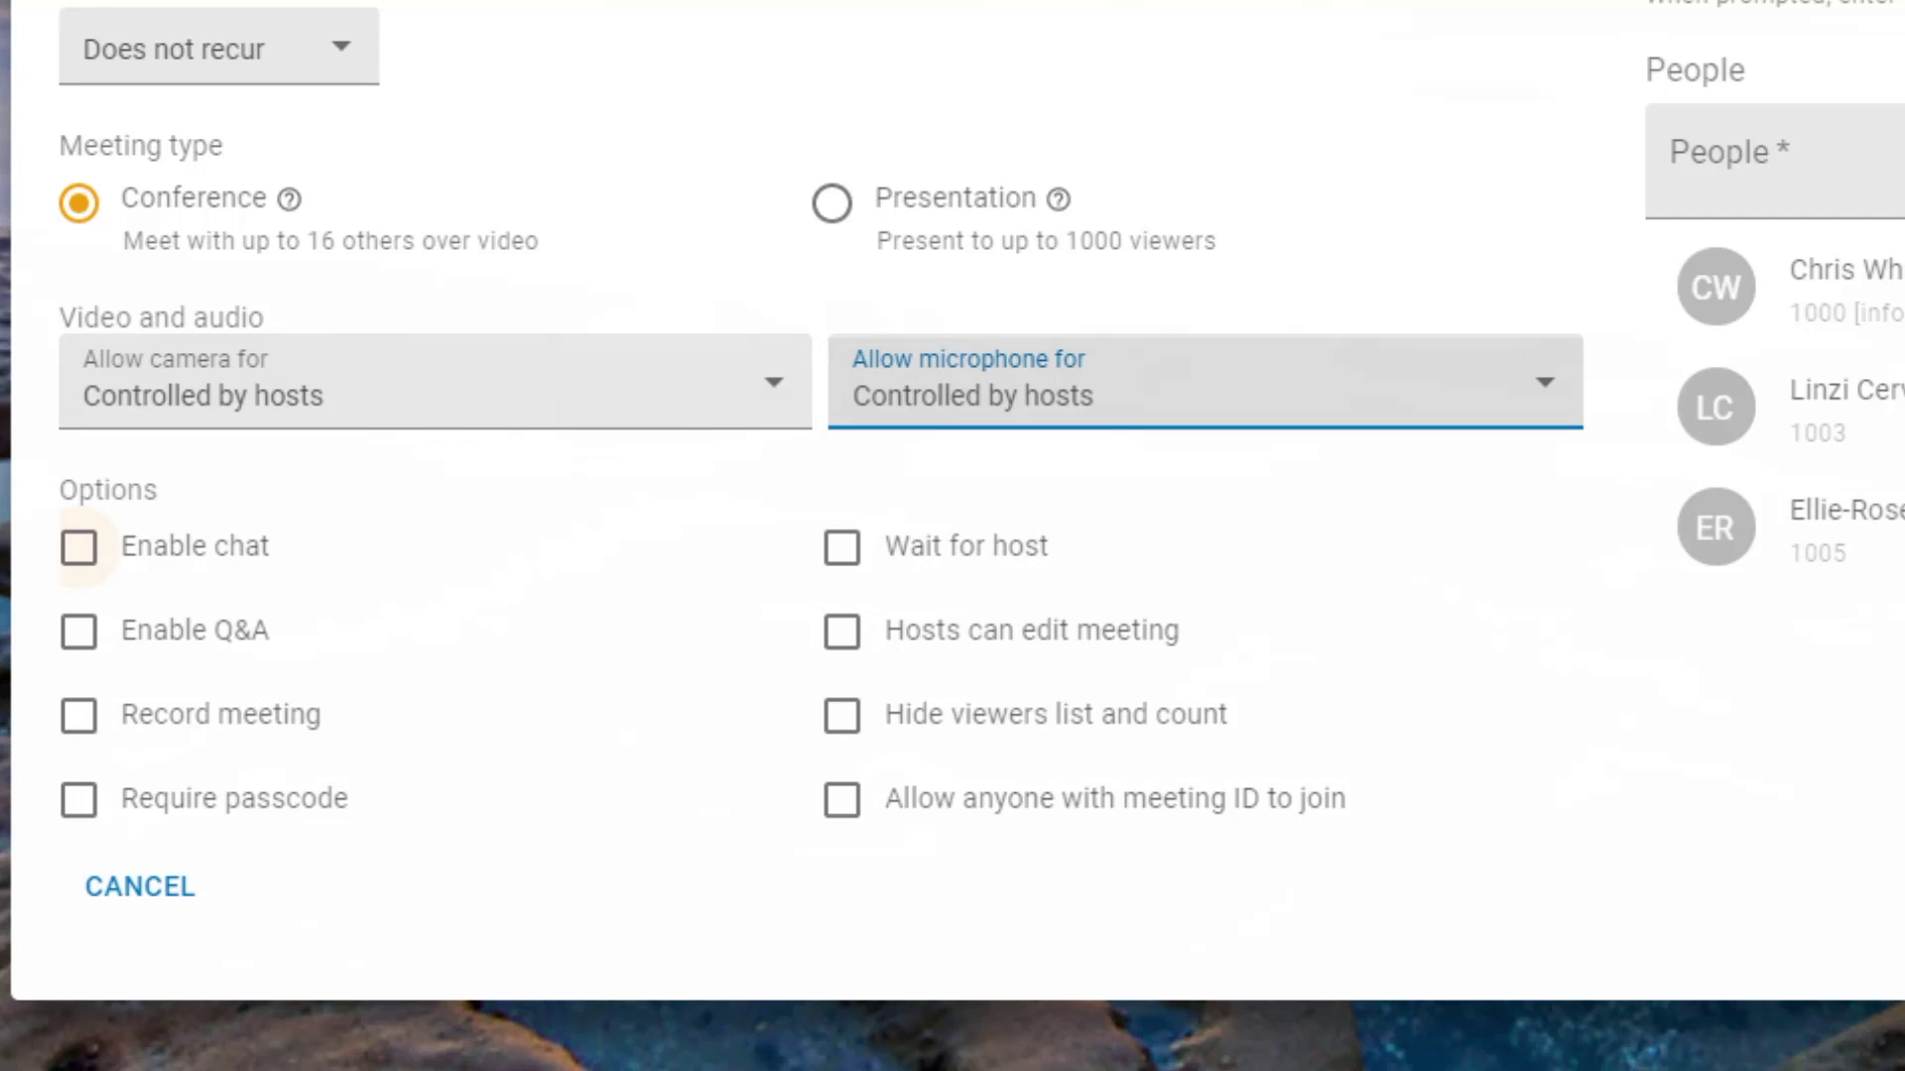
Enable chat, Q&A, recording, passcode, wait-for-host, host editing, hidden viewers list and ID-based joining.
{"action": "left_click", "coordinate": [79, 547]}
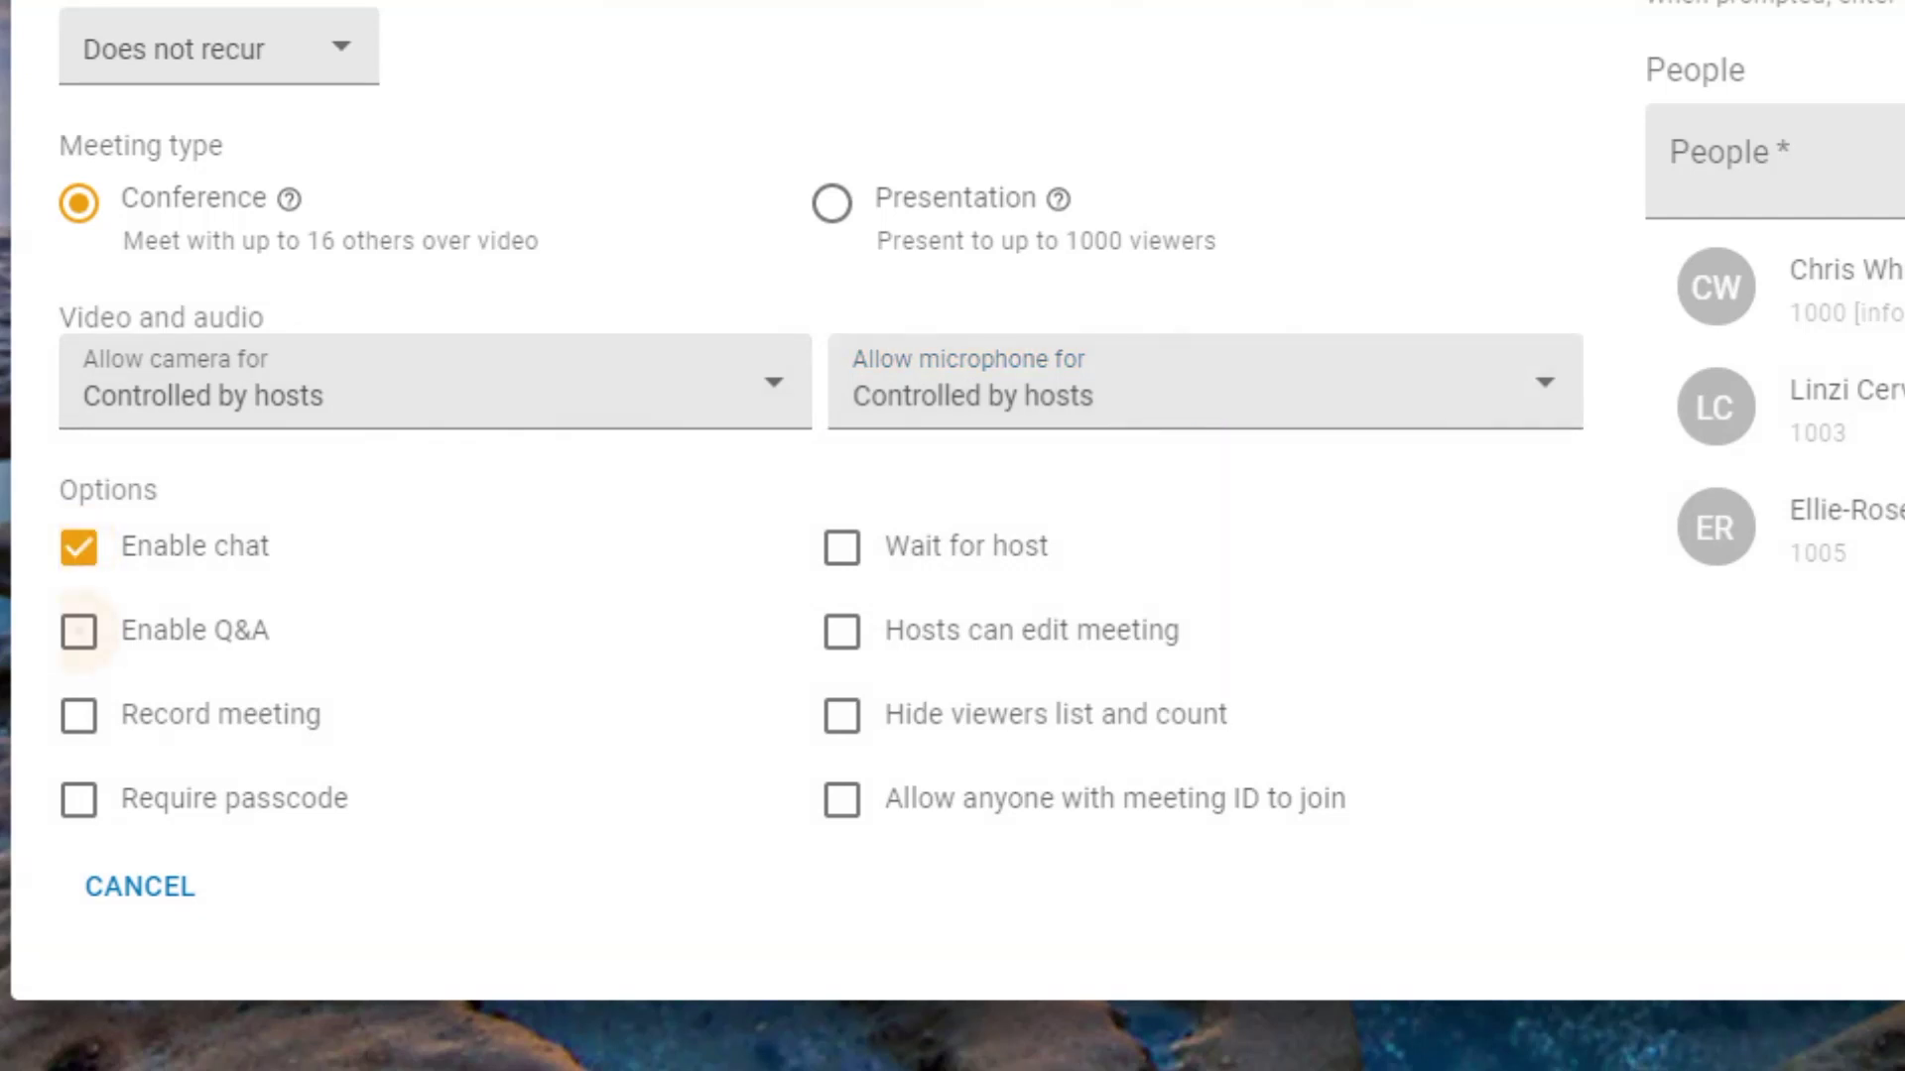
{"action": "left_click", "coordinate": [79, 632]}
{"action": "left_click", "coordinate": [79, 715]}
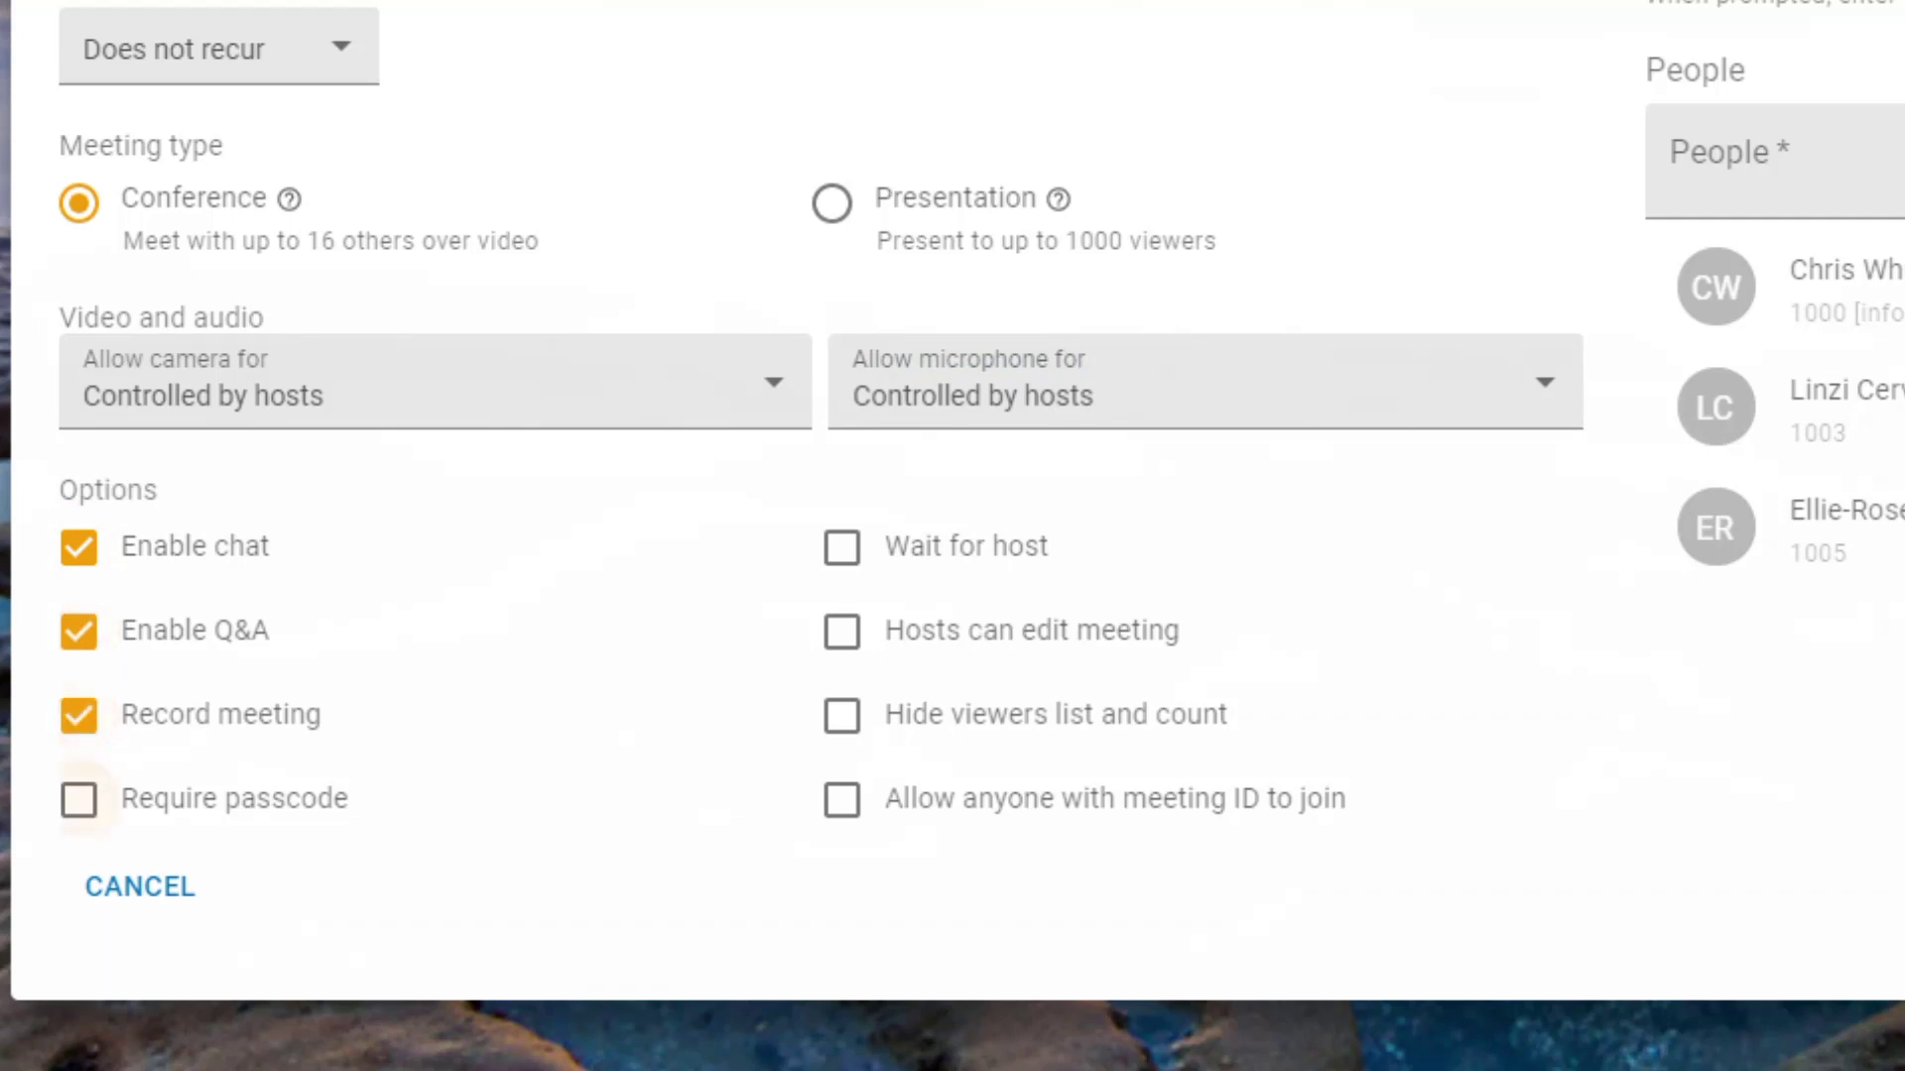
{"action": "left_click", "coordinate": [79, 799]}
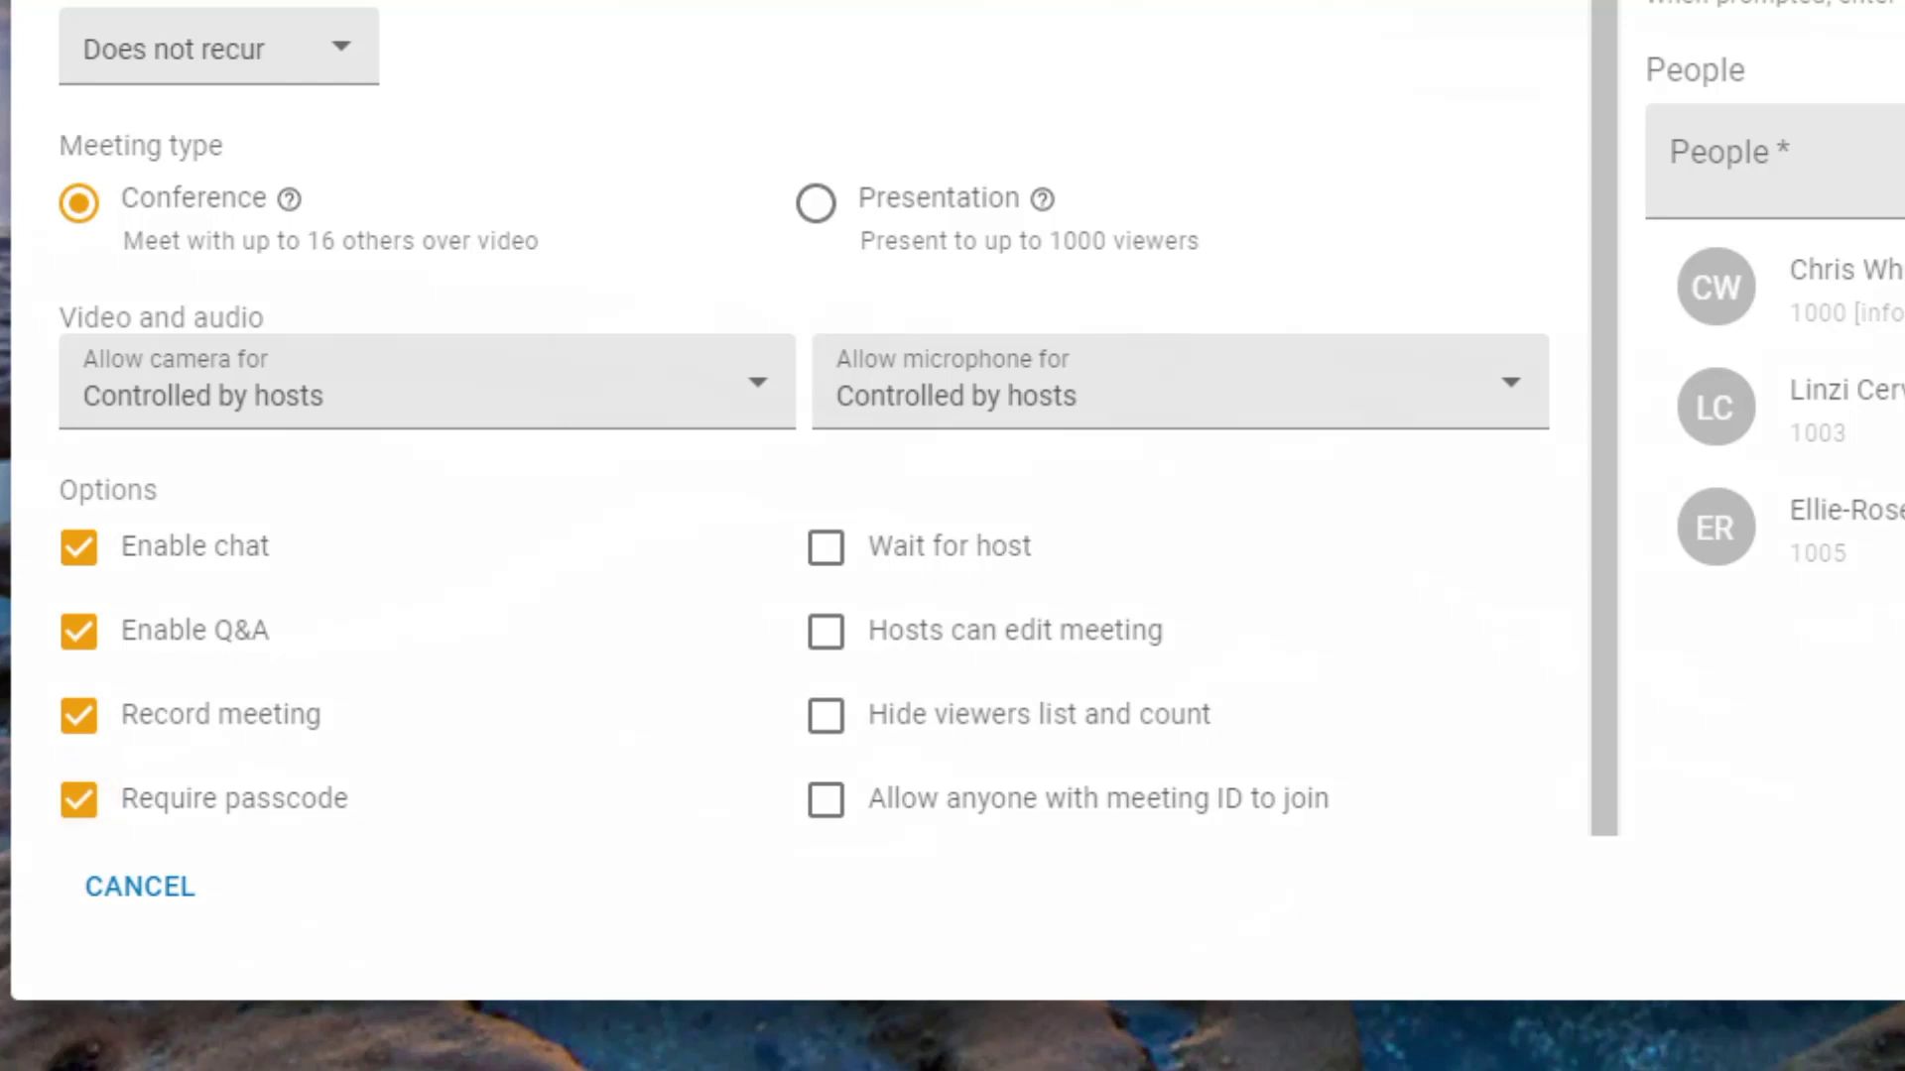
{"action": "left_click", "coordinate": [826, 545]}
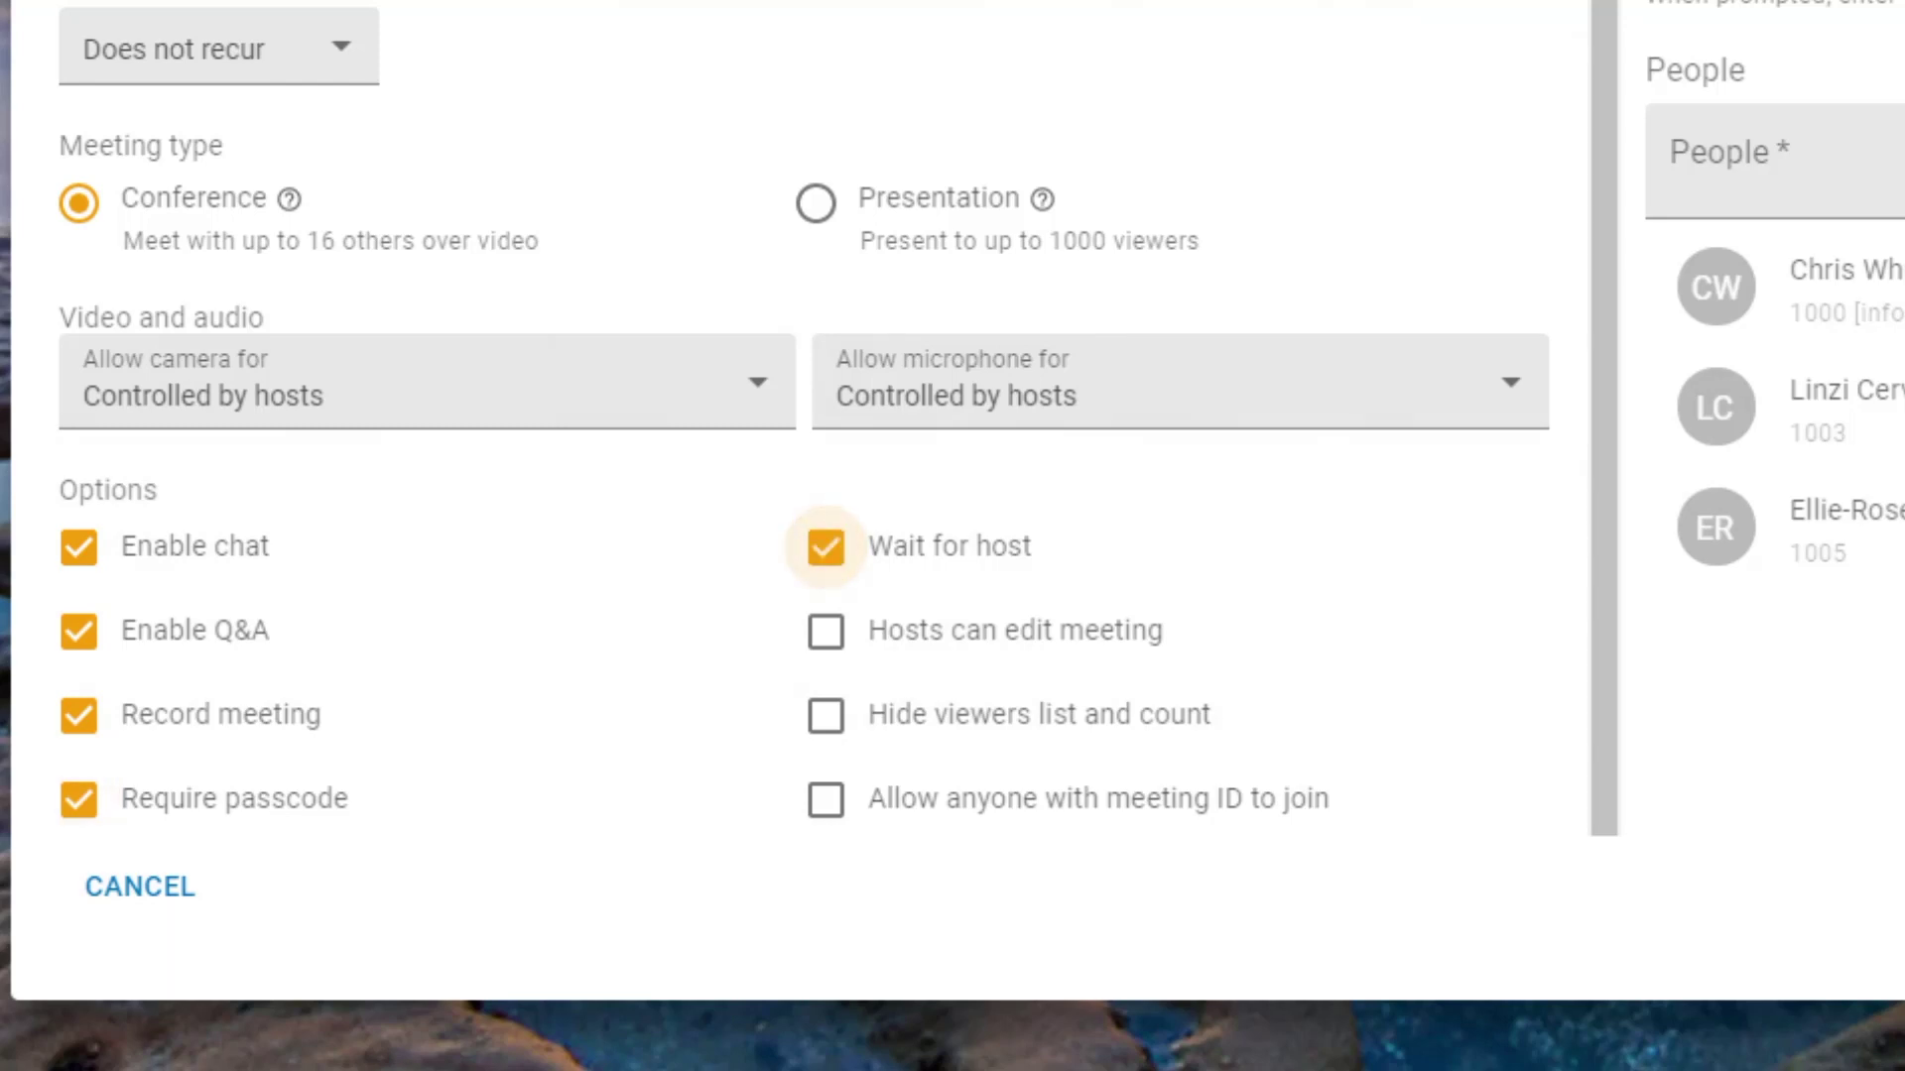
{"action": "left_click", "coordinate": [825, 631]}
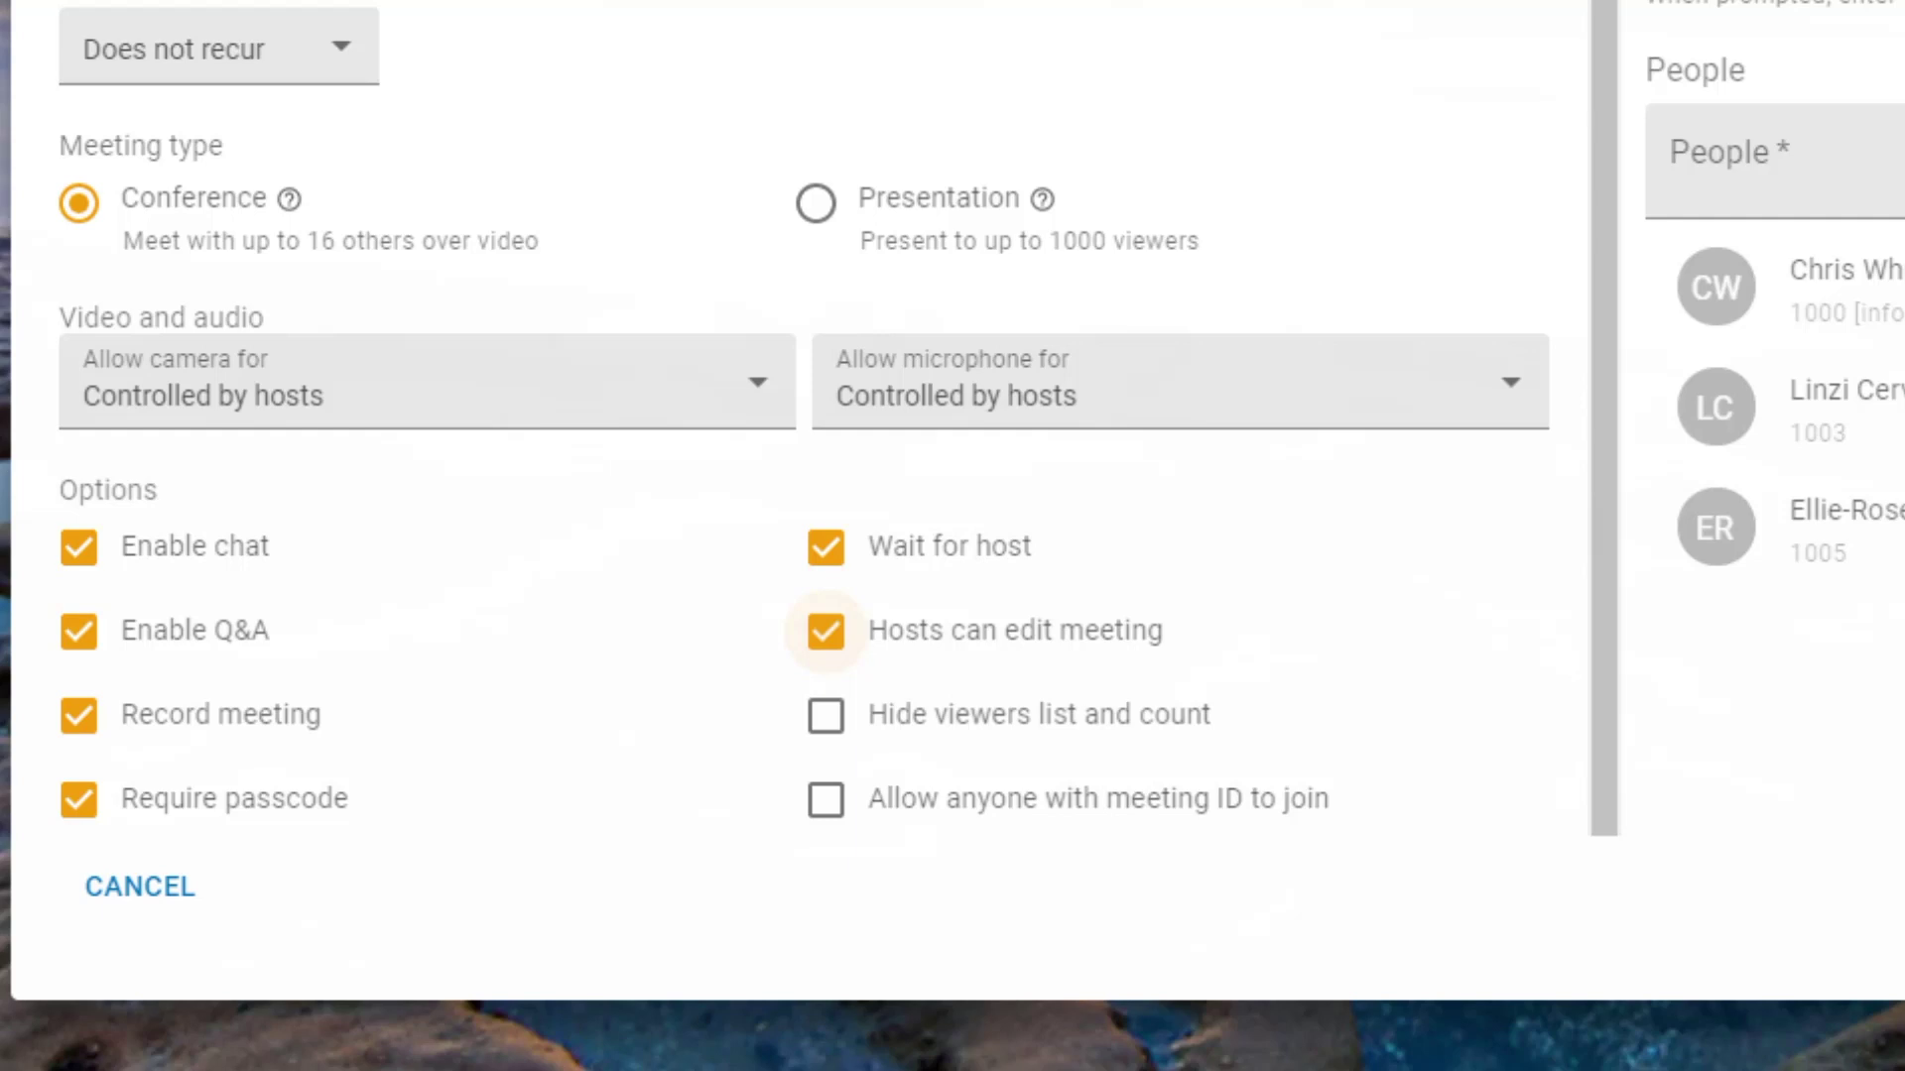
{"action": "left_click", "coordinate": [826, 717]}
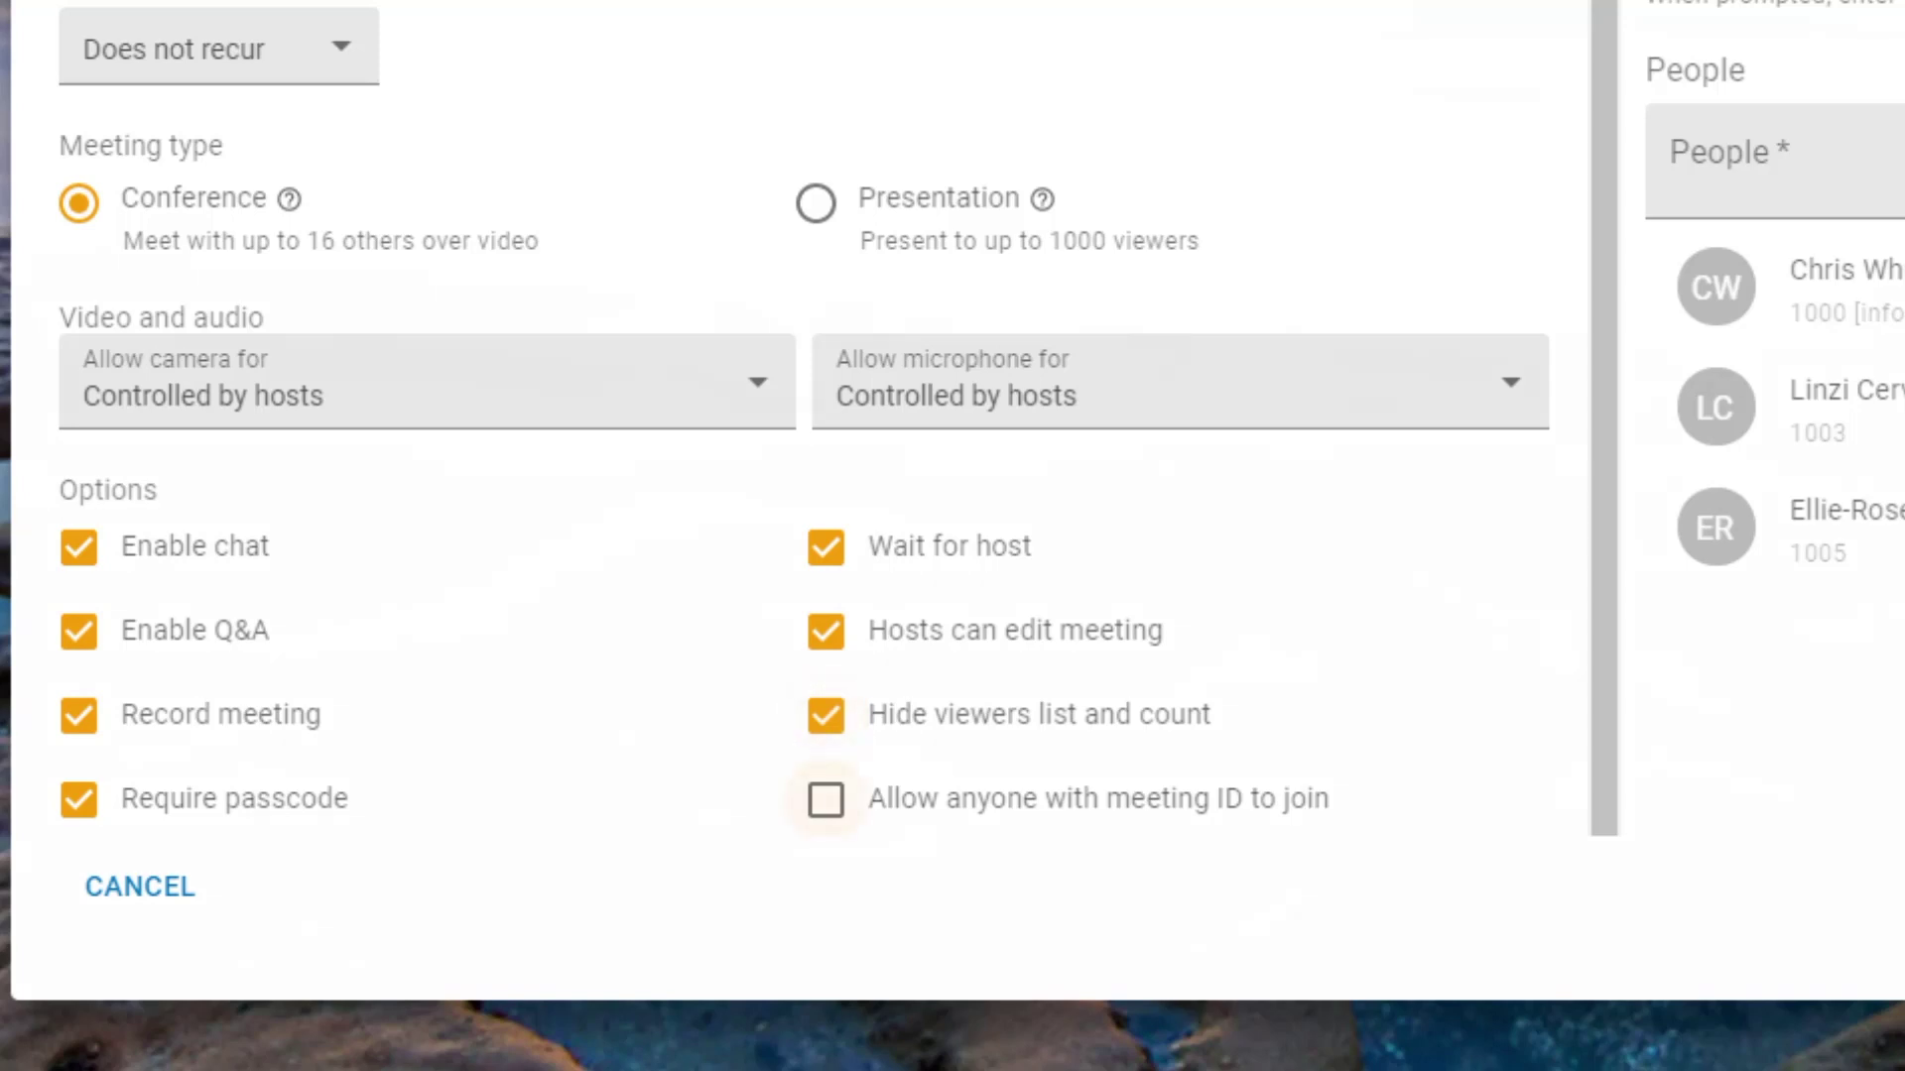
{"action": "left_click", "coordinate": [826, 799]}
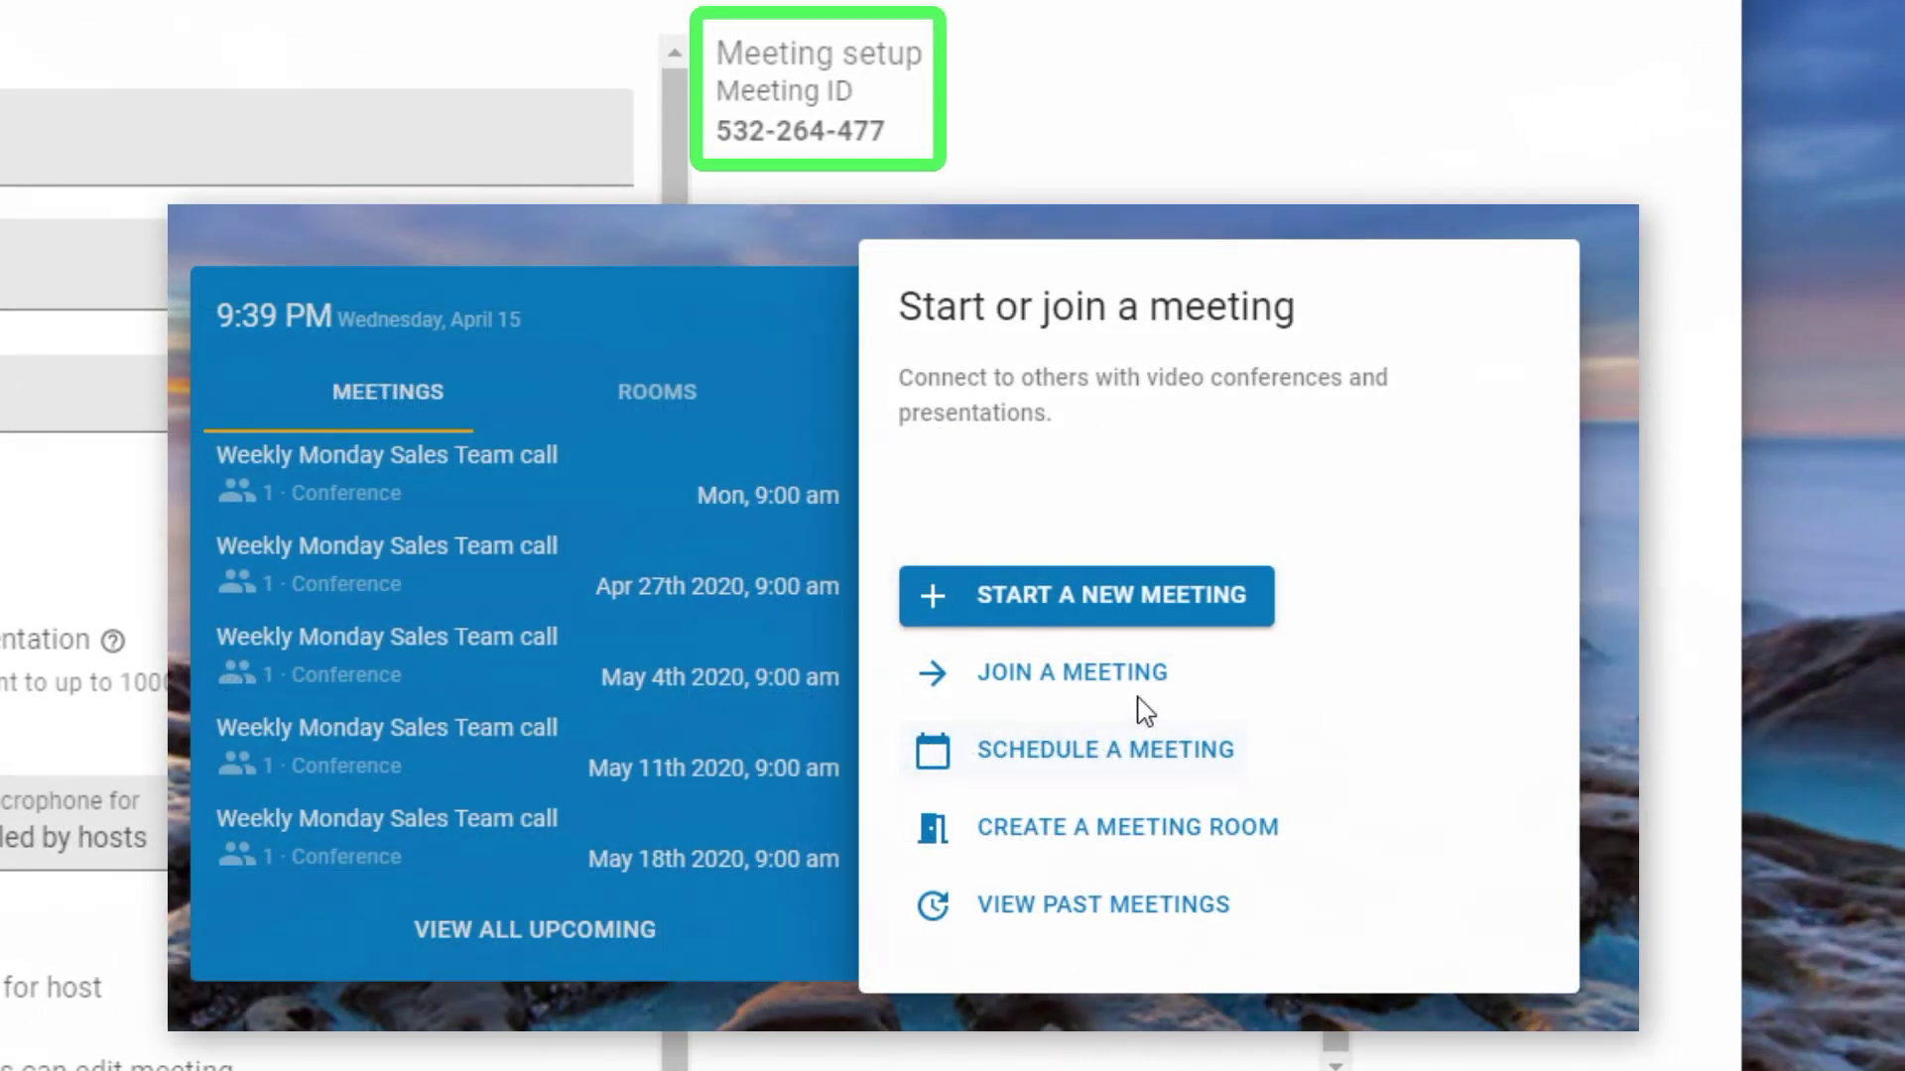
{"action": "left_click", "coordinate": [1072, 672]}
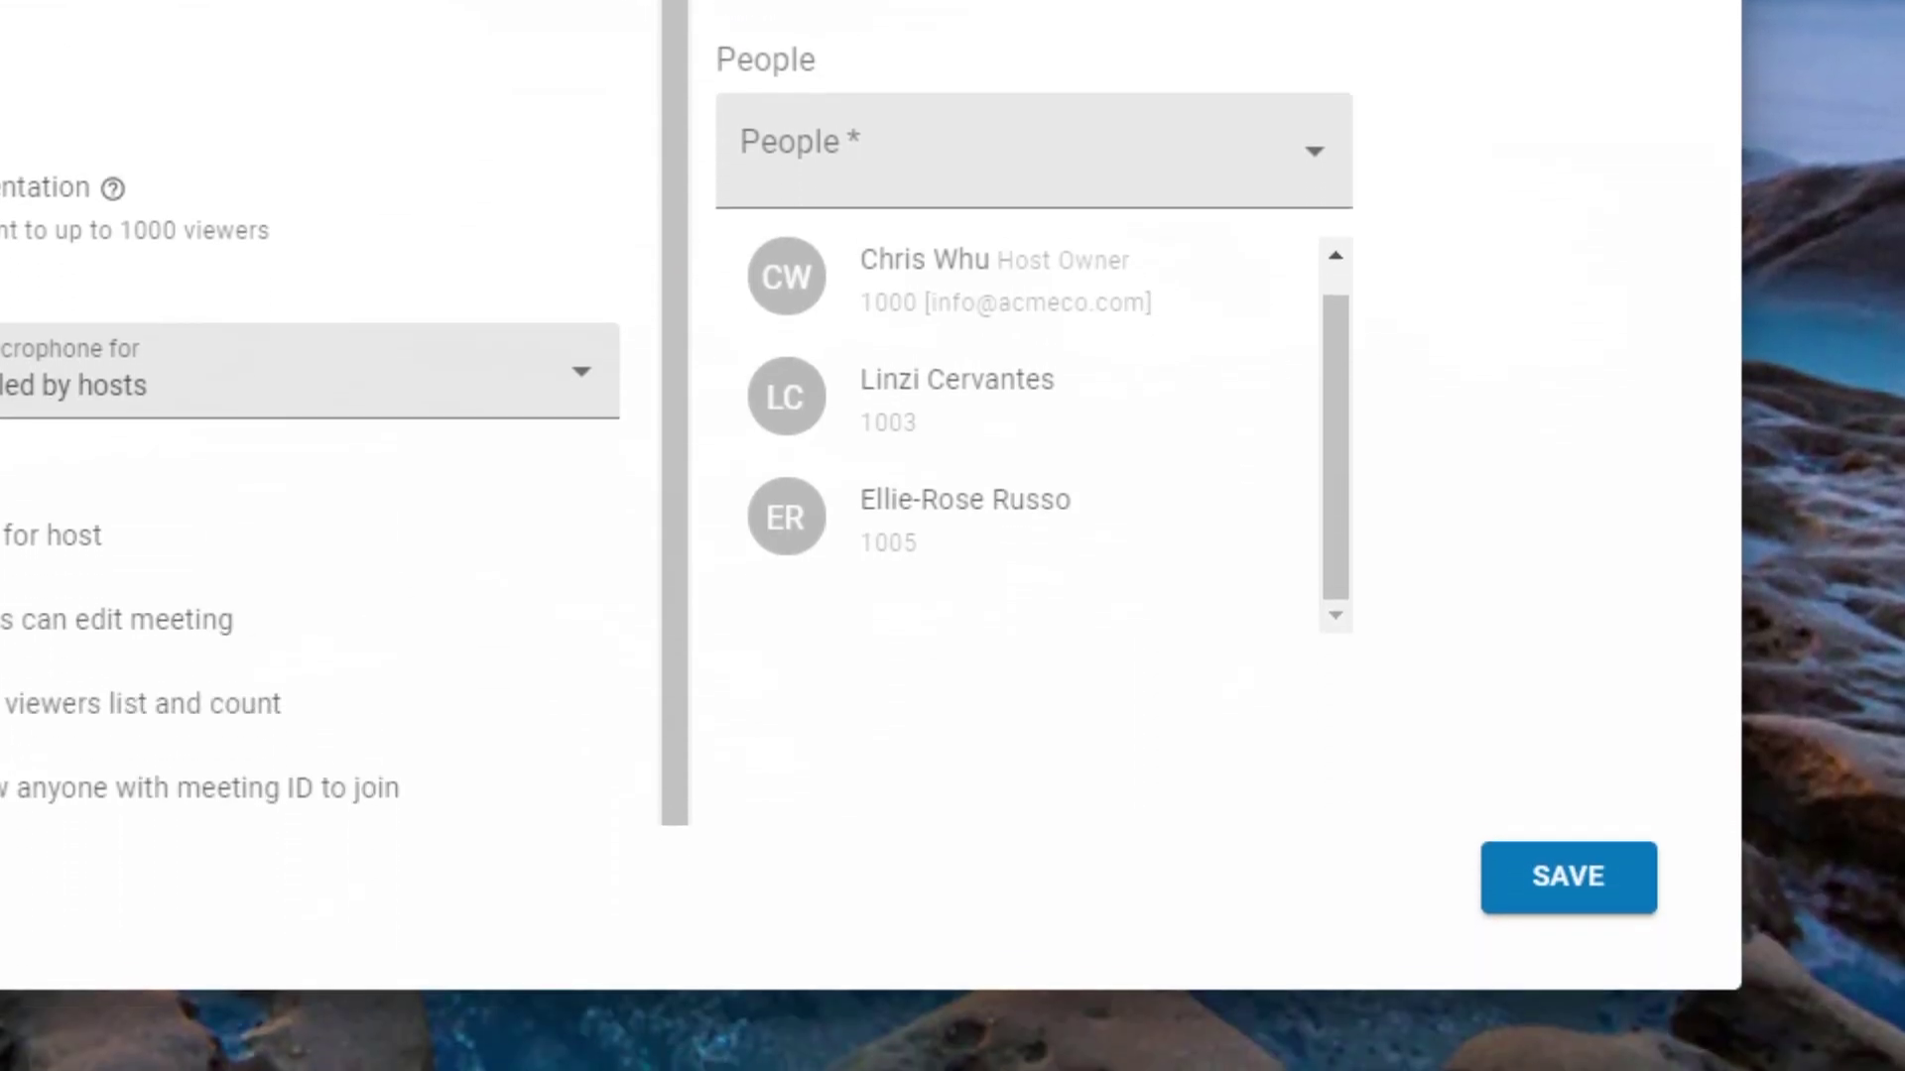
{"action": "scroll", "coordinate": [1261, 353], "scroll_direction": "down", "scroll_amount": 5}
{"action": "left_click", "coordinate": [1097, 491]}
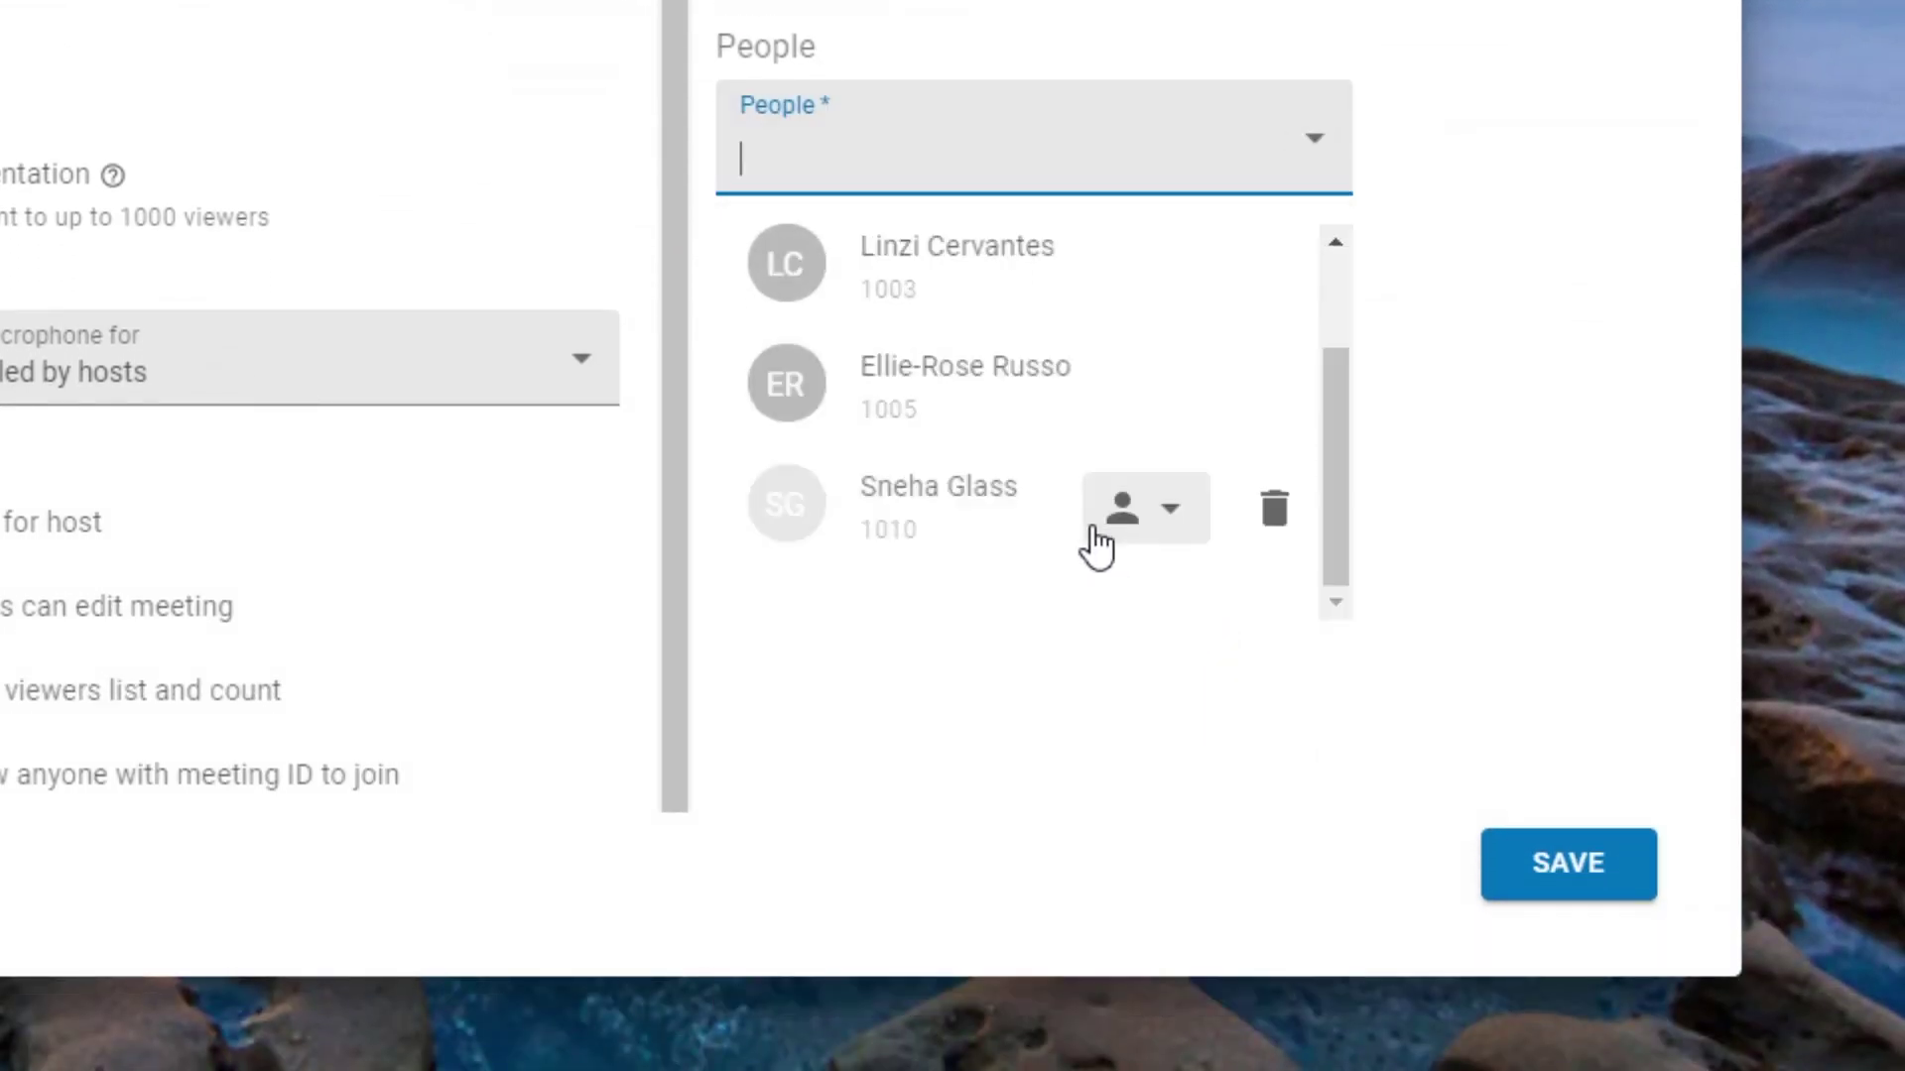
{"action": "left_click", "coordinate": [1080, 164]}
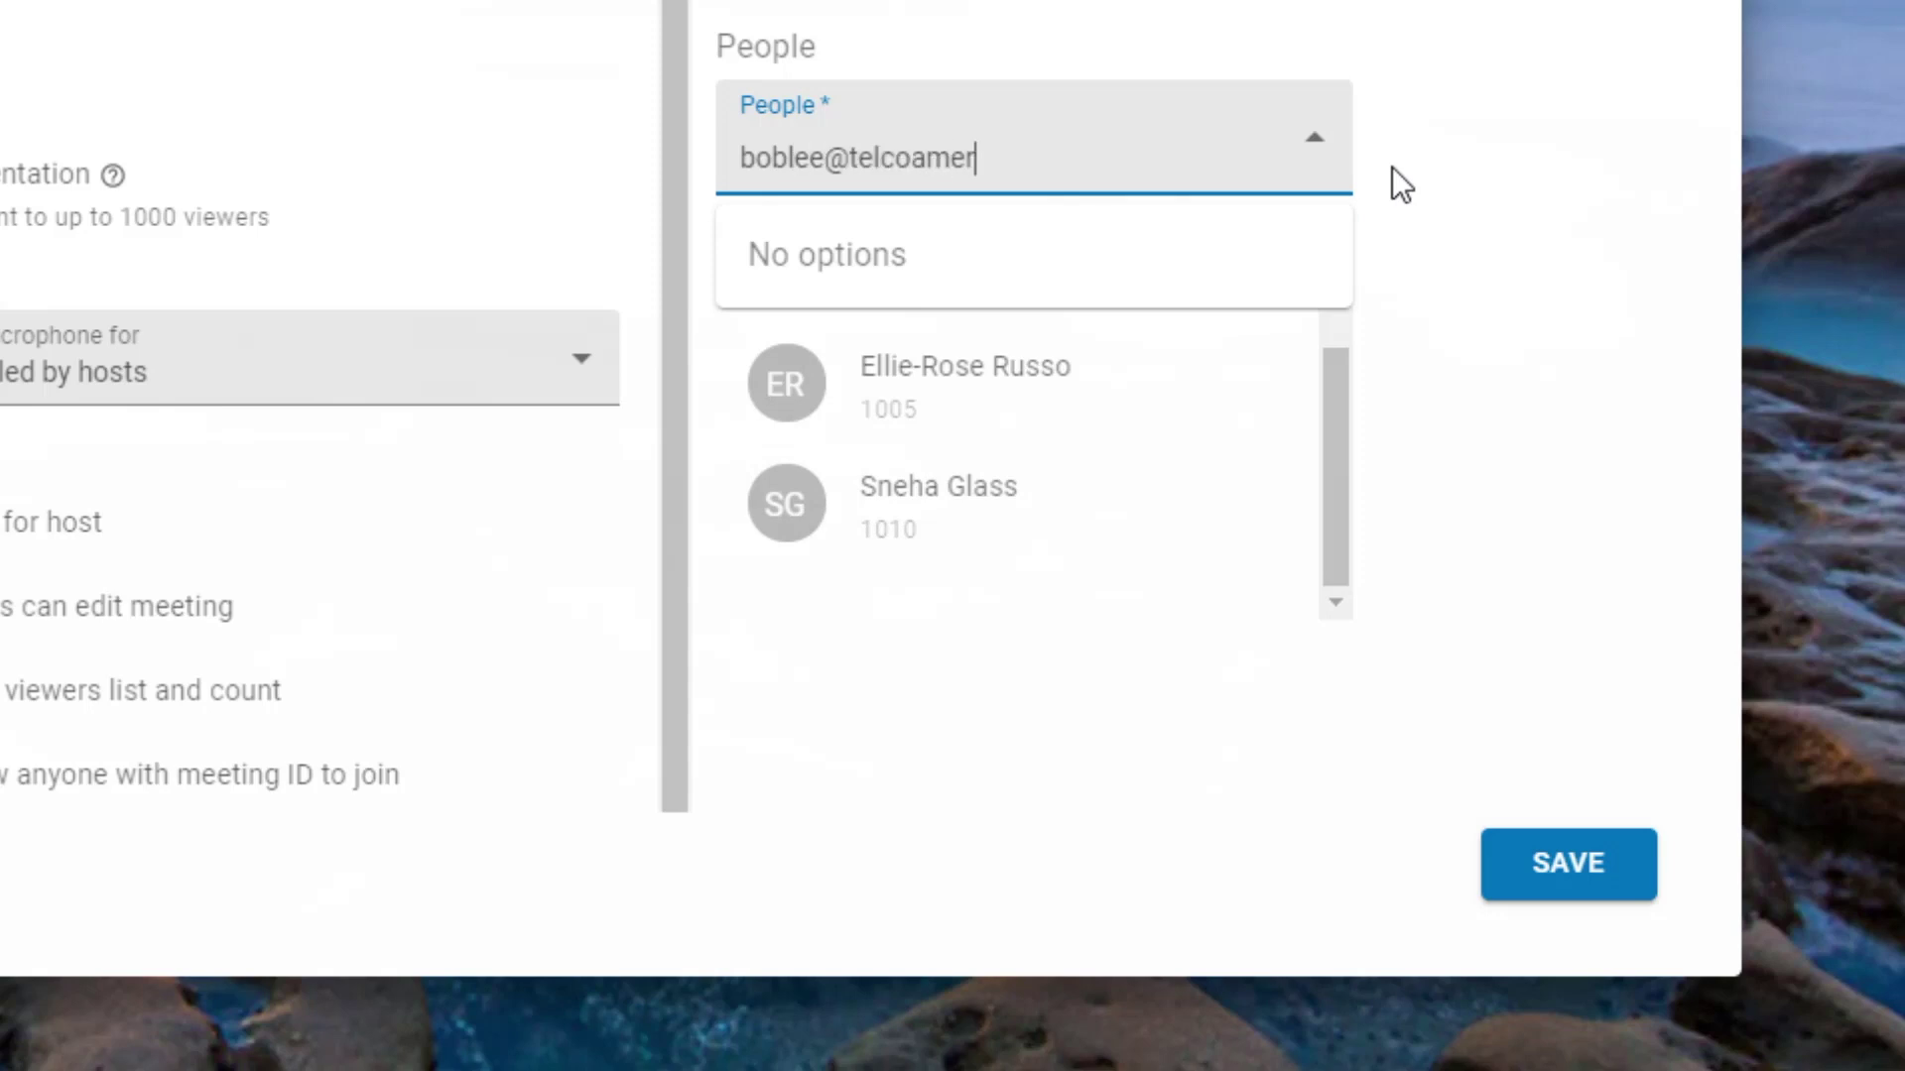
{"action": "key", "text": "Return"}
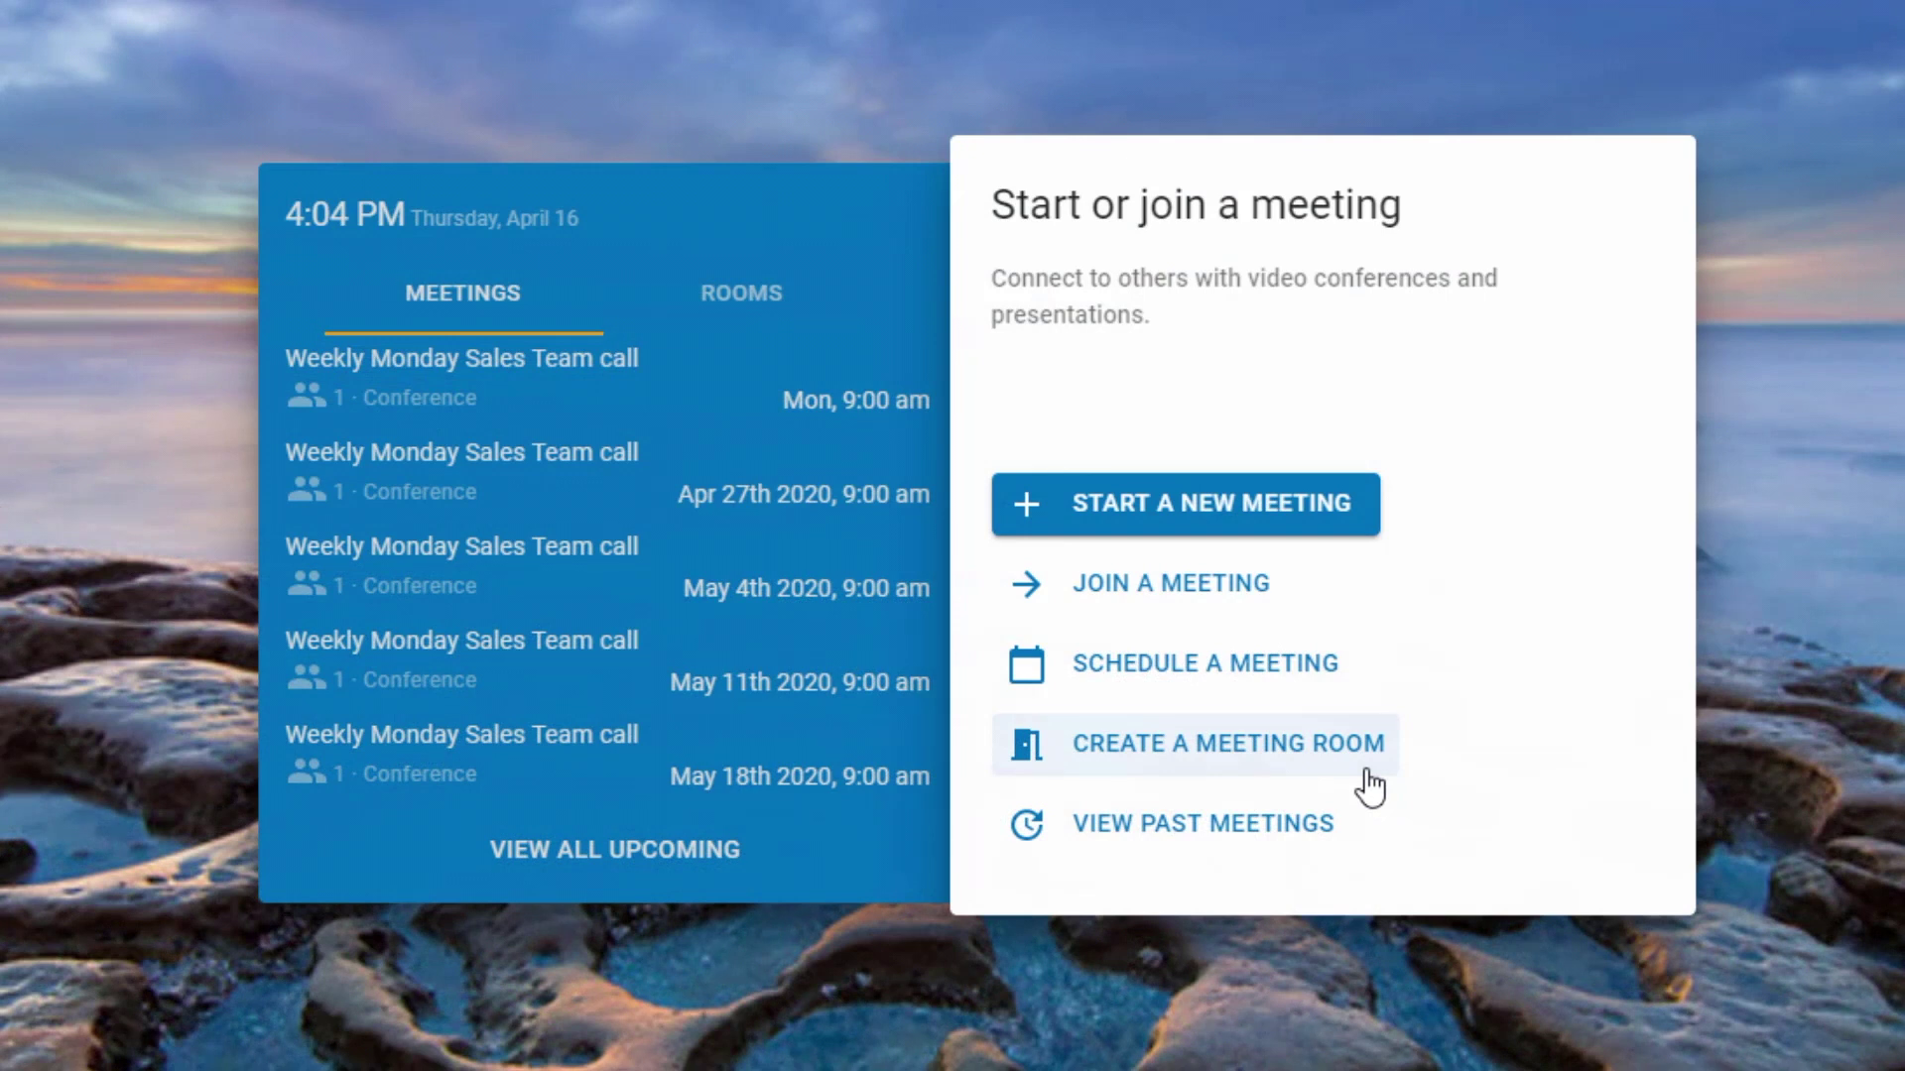
Join the Sales Team meeting room from the Rooms list, then view past meetings.
{"action": "left_click", "coordinate": [763, 293]}
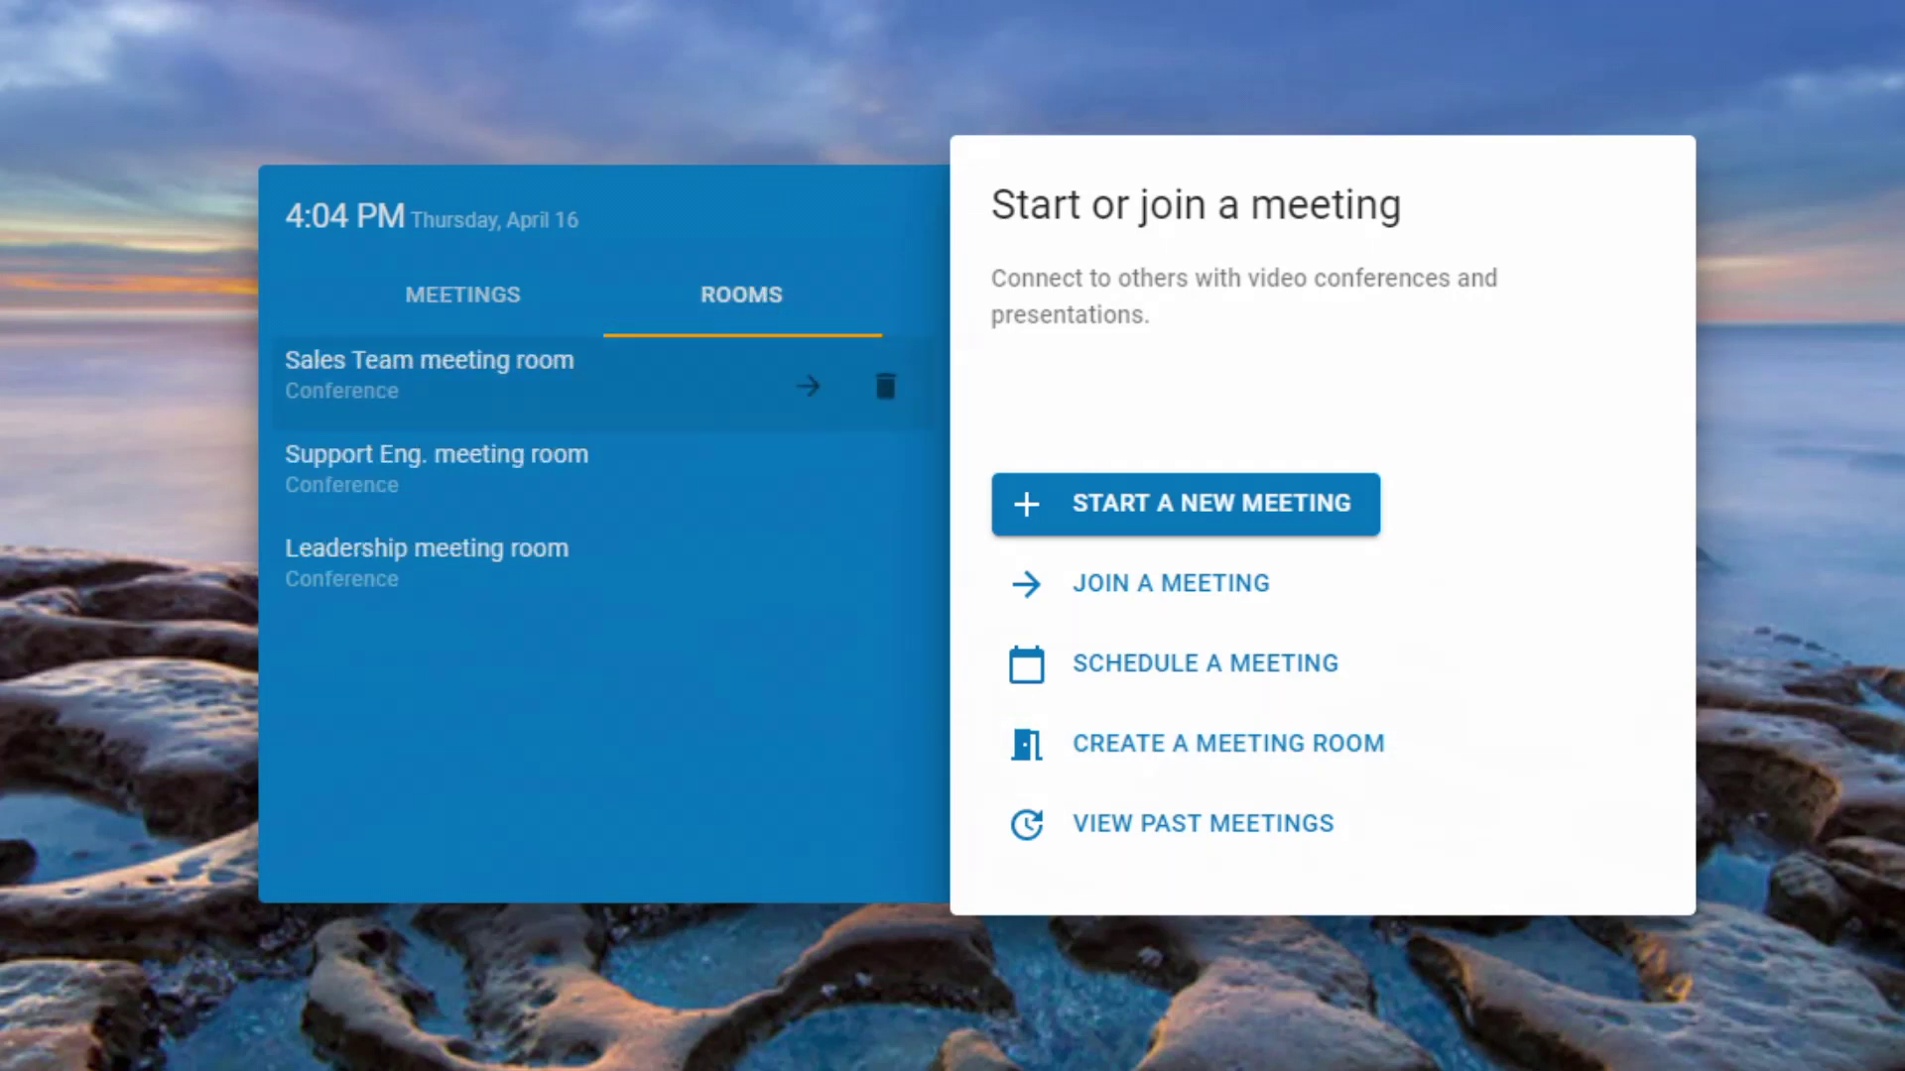
{"action": "left_click", "coordinate": [812, 390]}
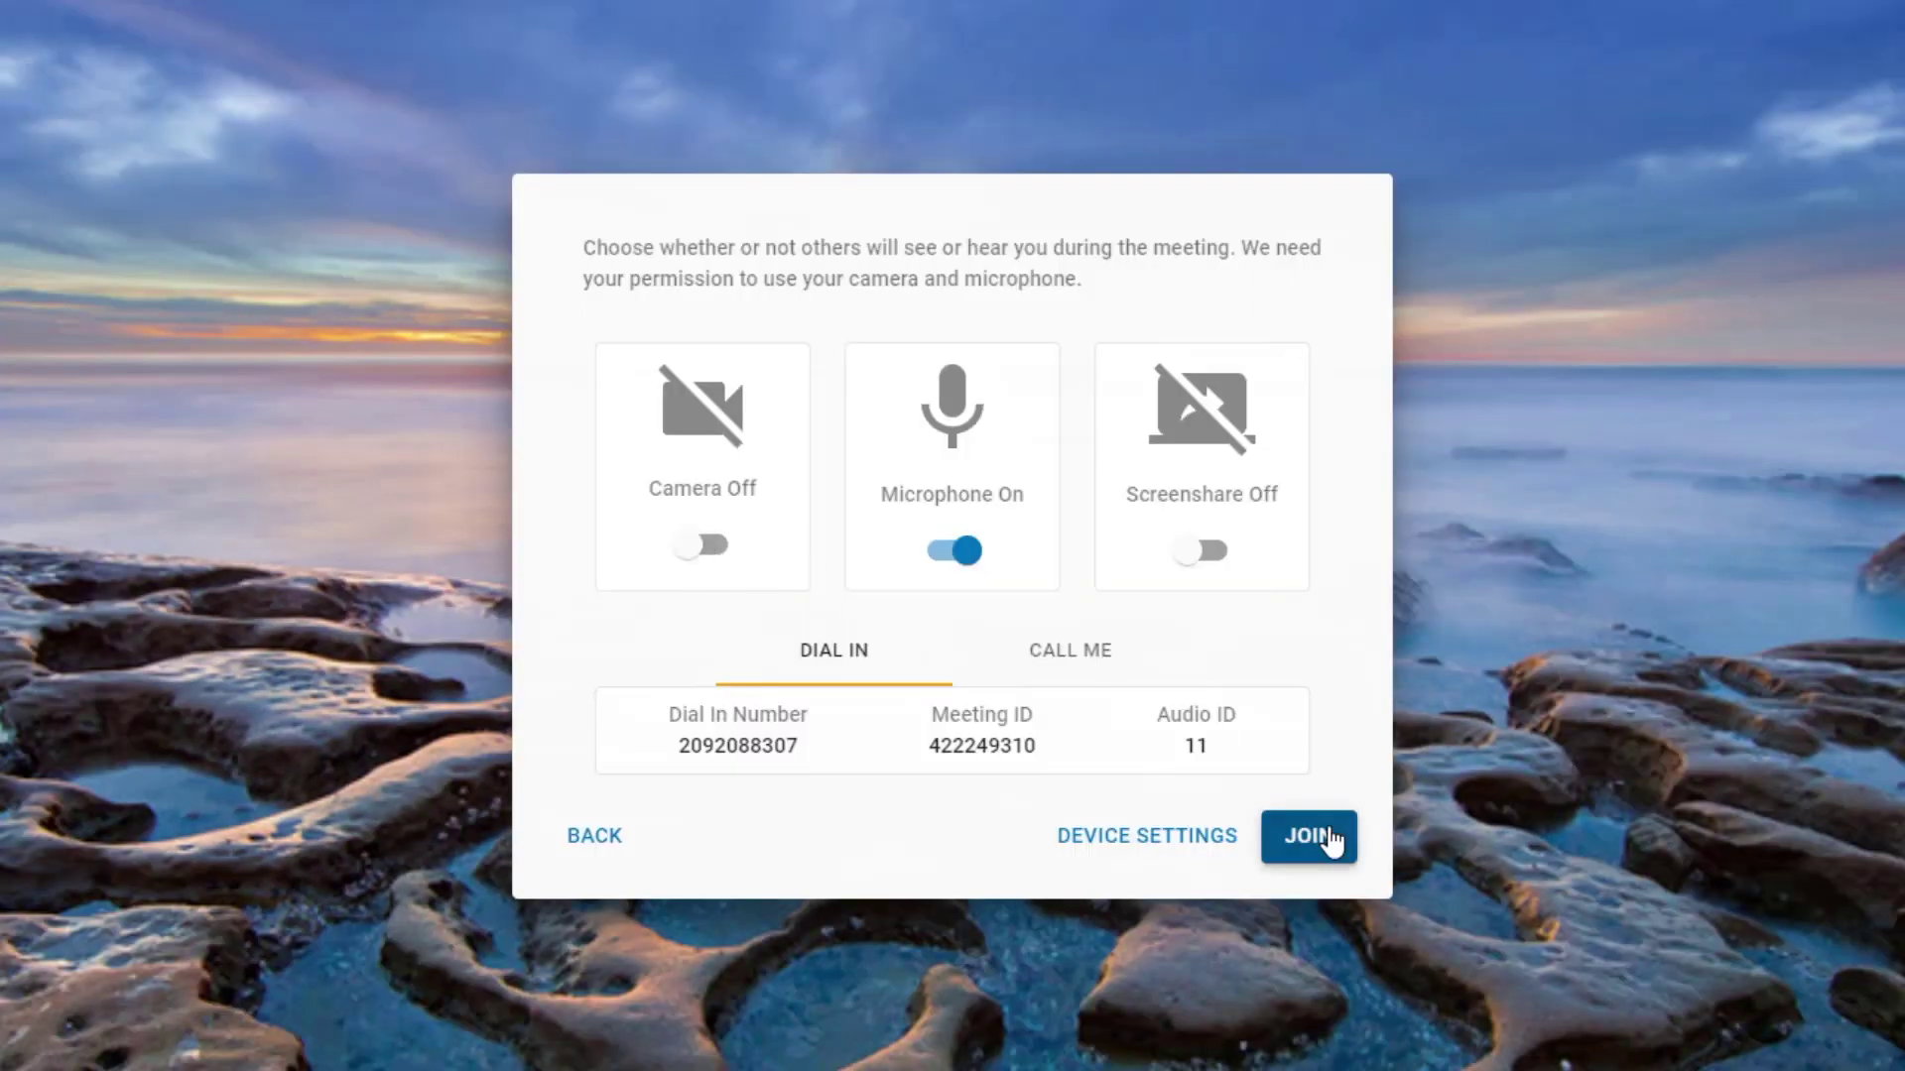
{"action": "left_click", "coordinate": [1309, 838]}
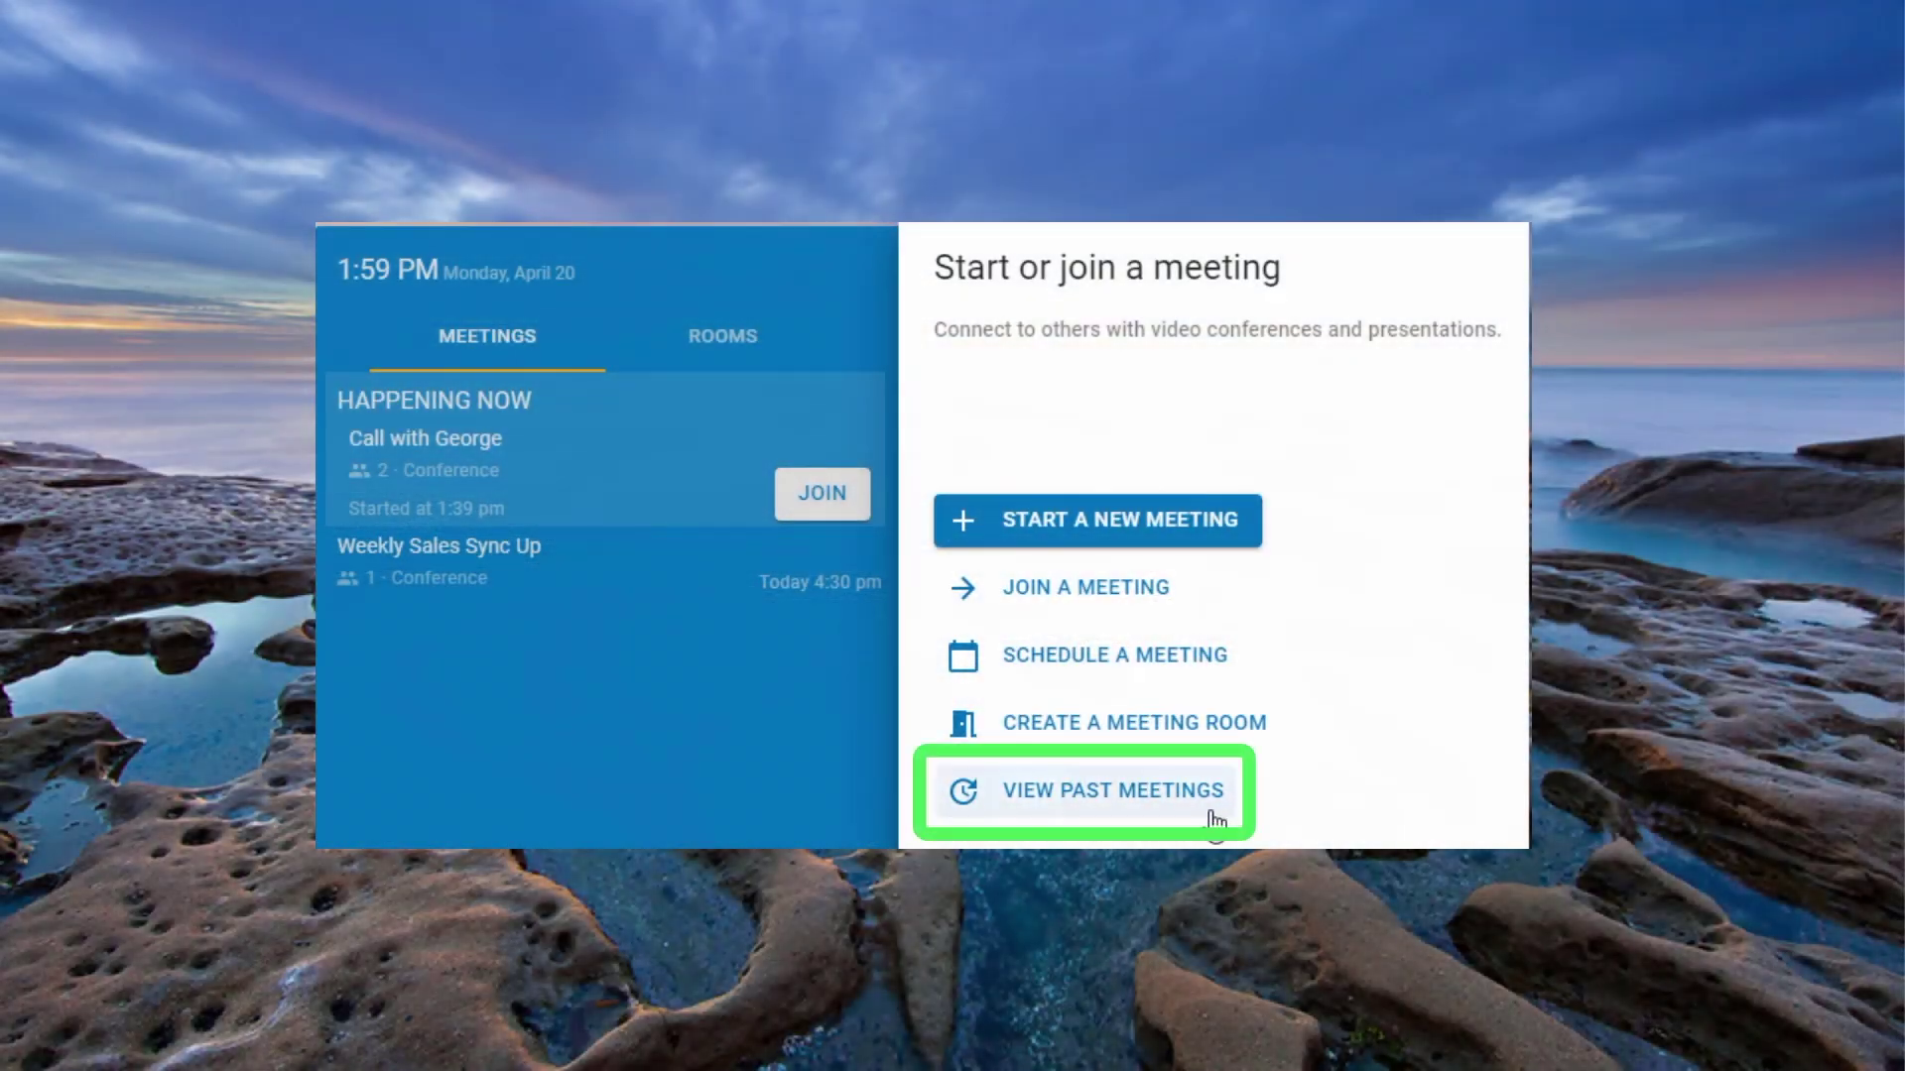
{"action": "left_click", "coordinate": [1215, 818]}
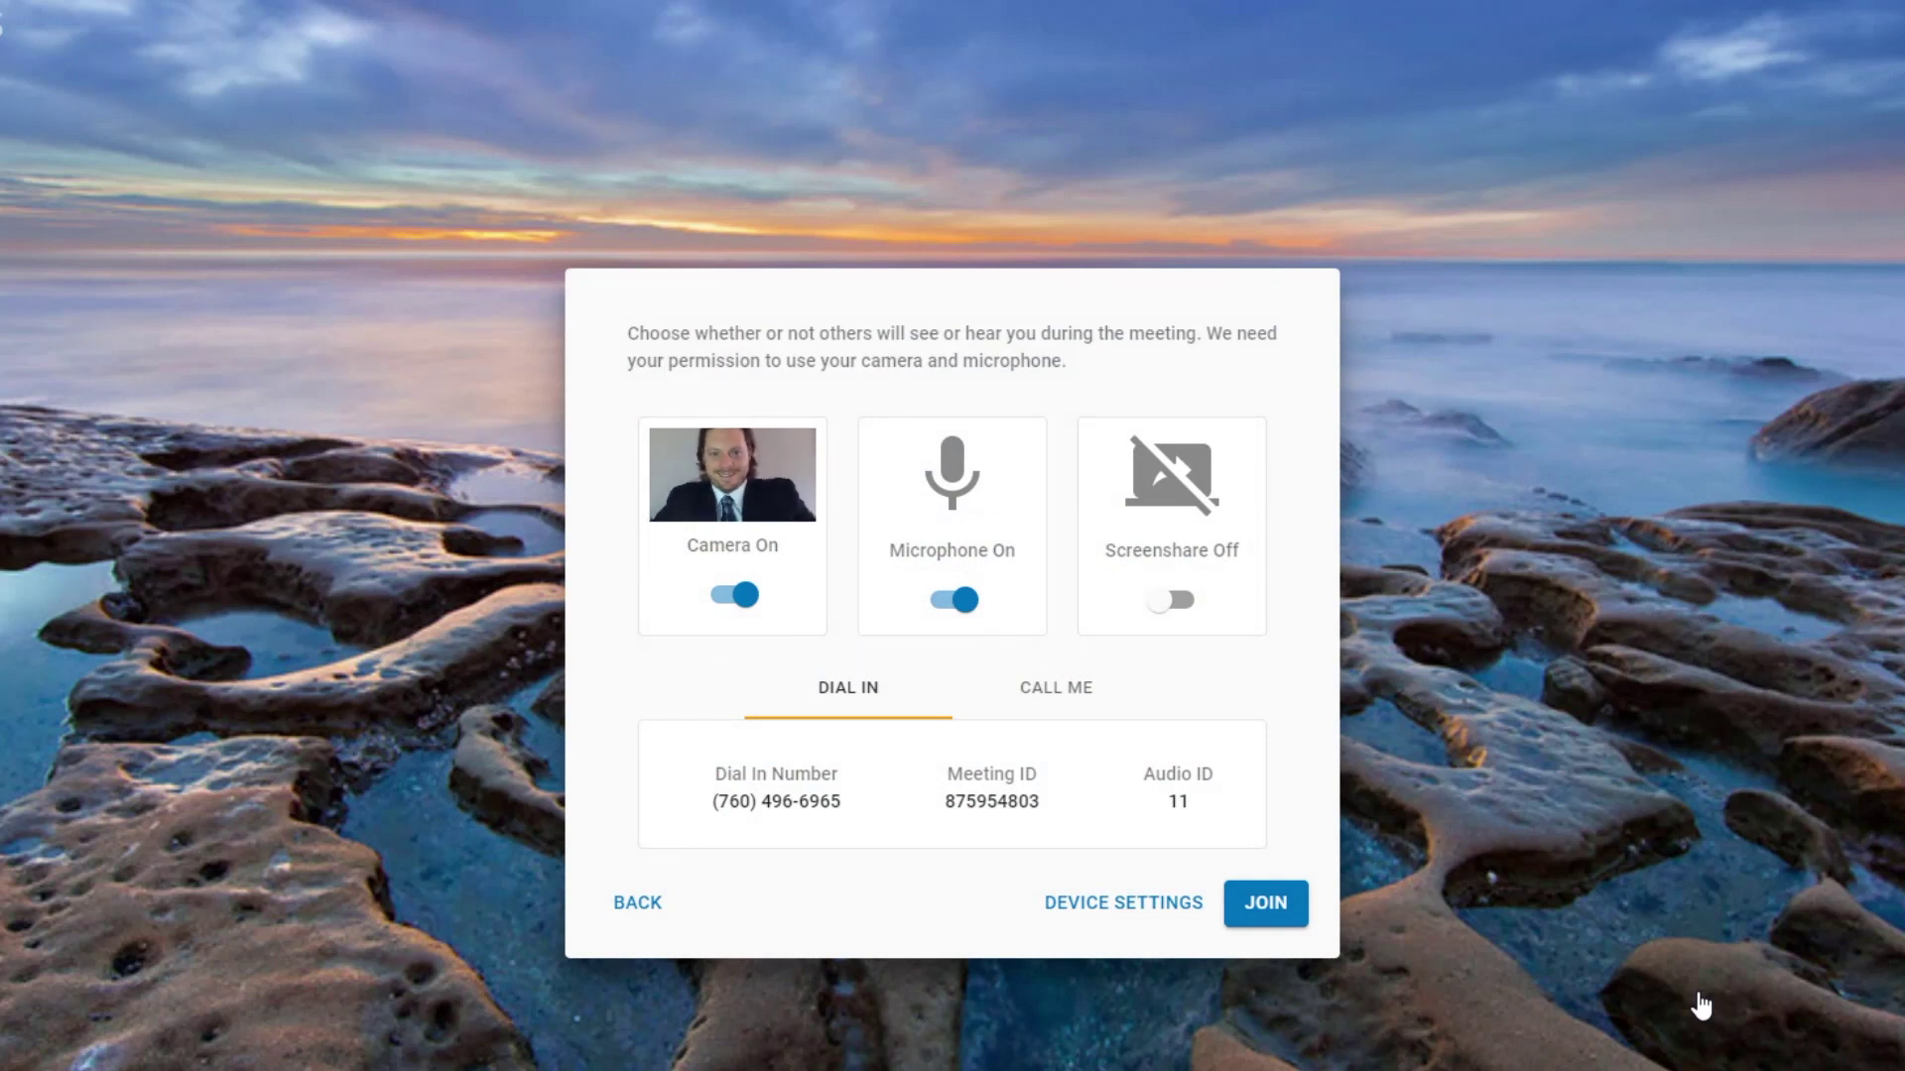
Turn on screen sharing and share Your Entire Screen.
{"action": "left_click", "coordinate": [1180, 602]}
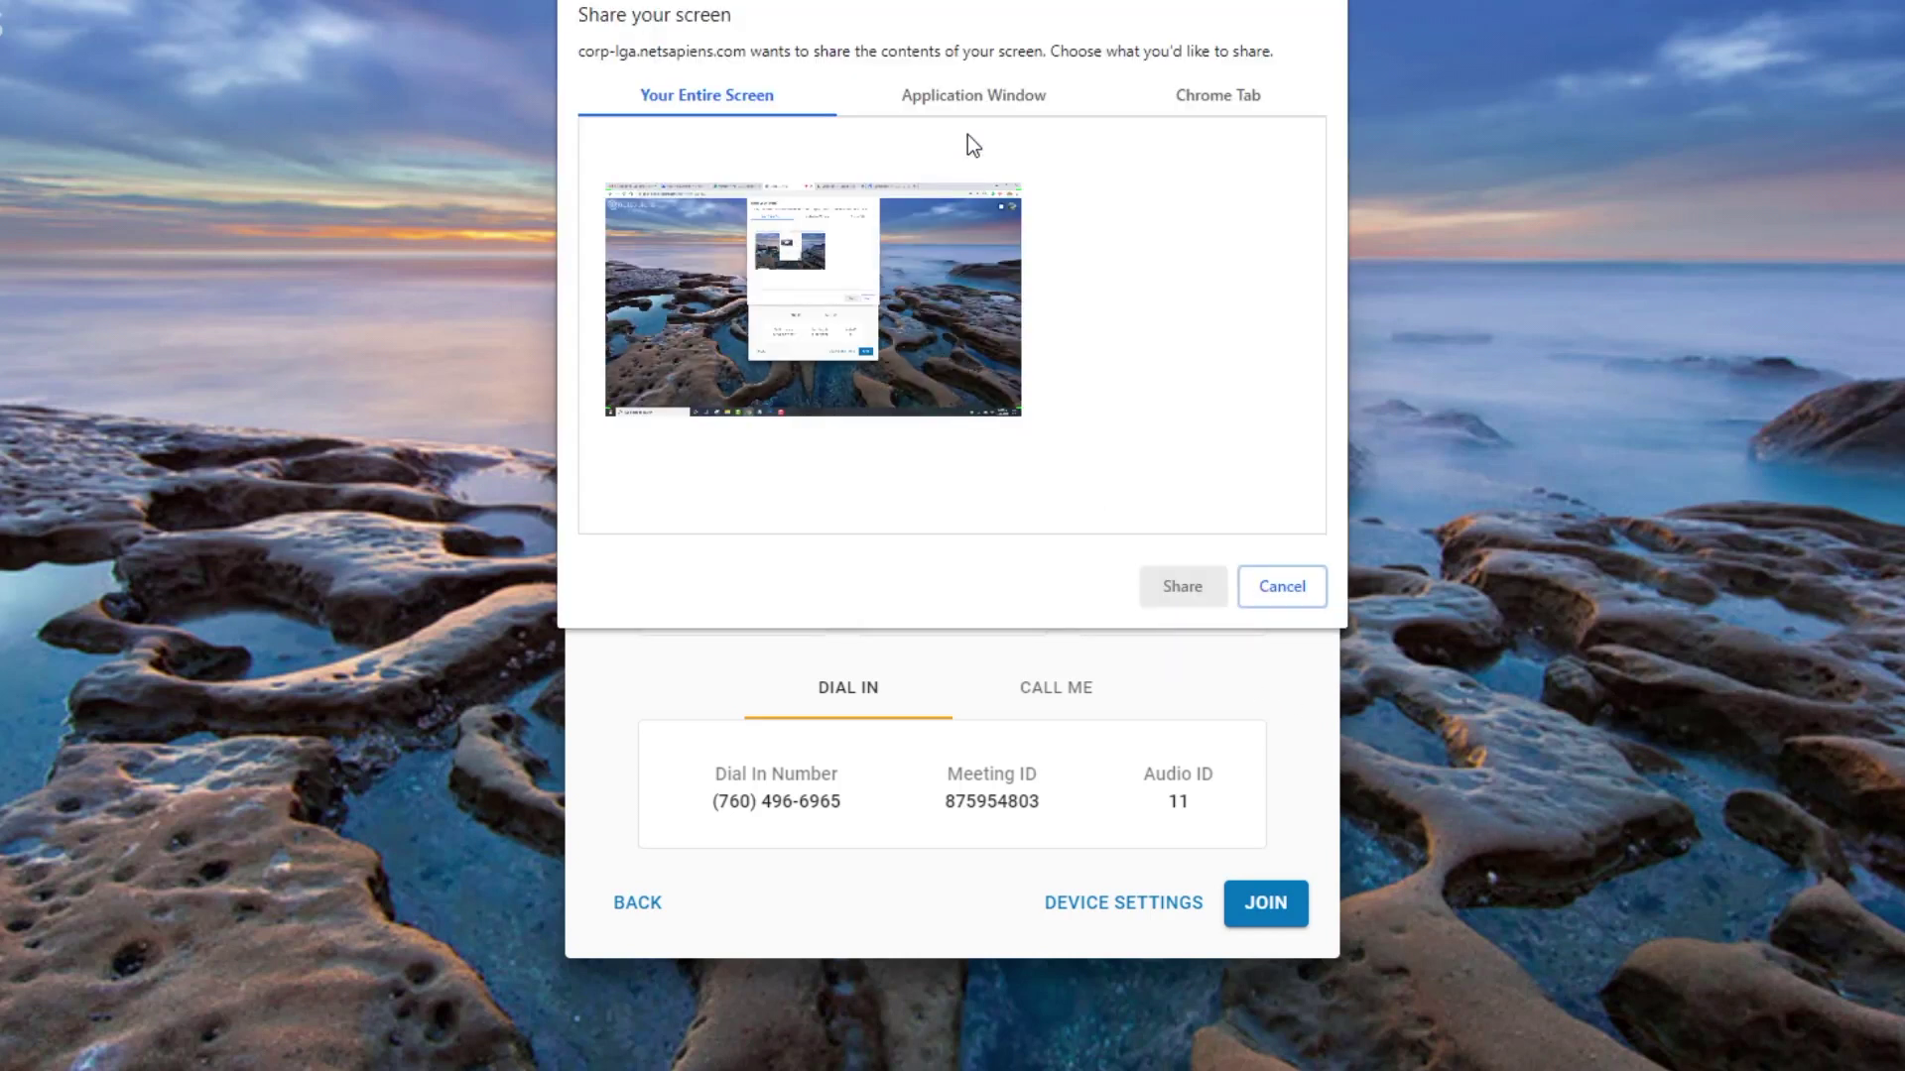
{"action": "left_click", "coordinate": [976, 91]}
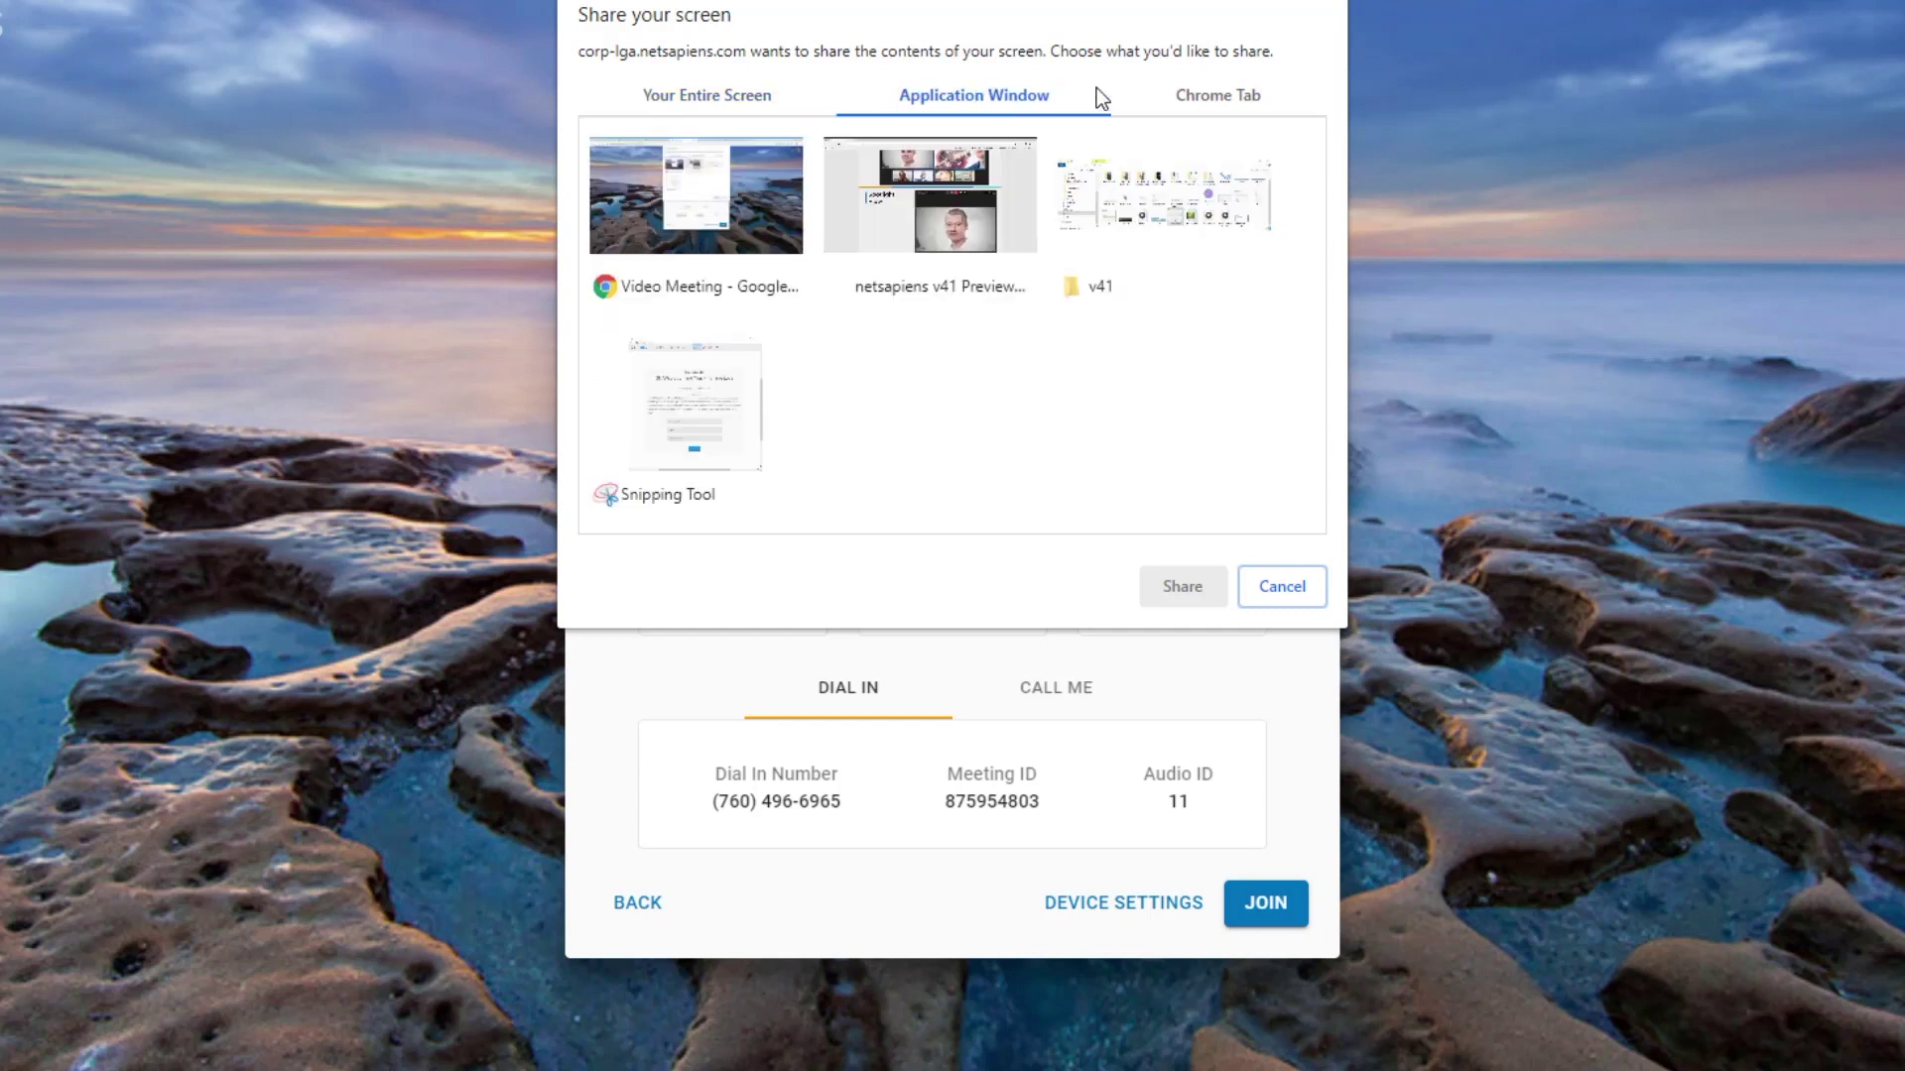
{"action": "left_click", "coordinate": [1215, 94]}
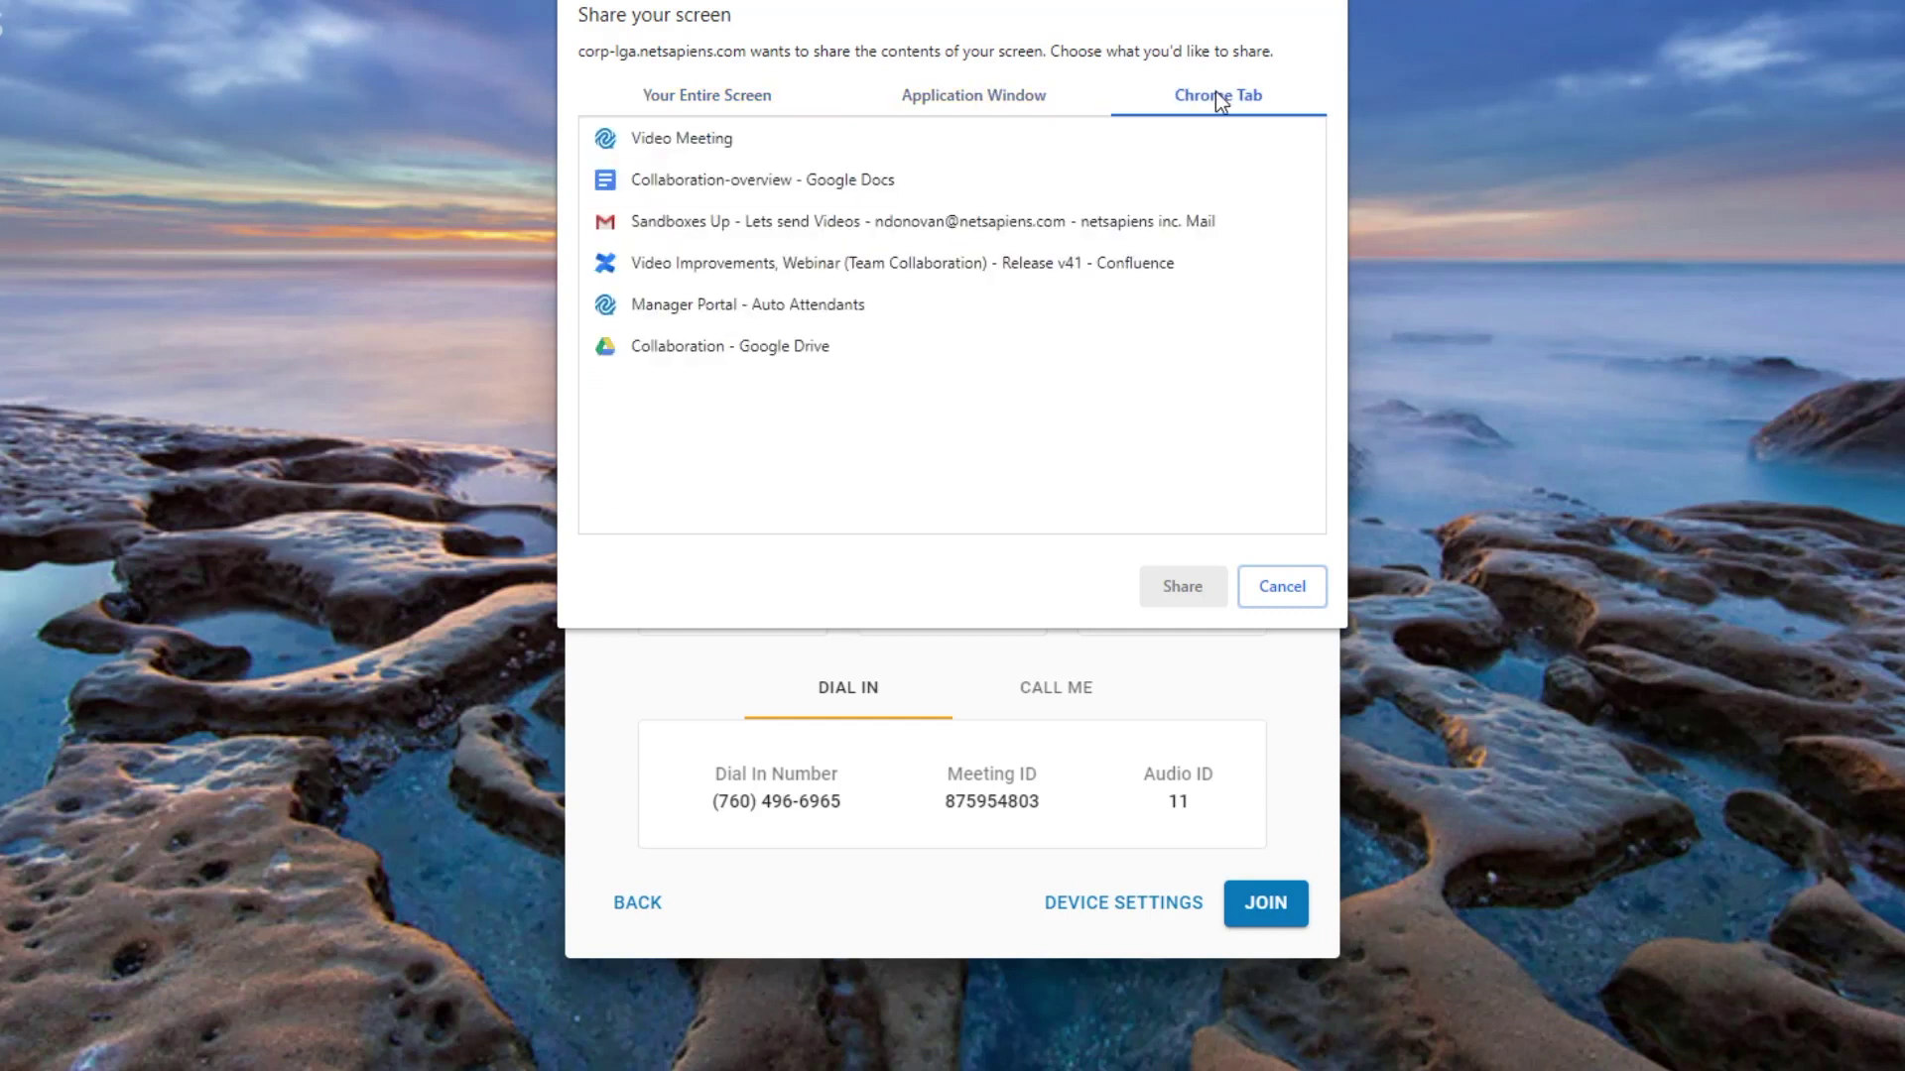
{"action": "left_click", "coordinate": [707, 94]}
{"action": "left_click", "coordinate": [830, 291]}
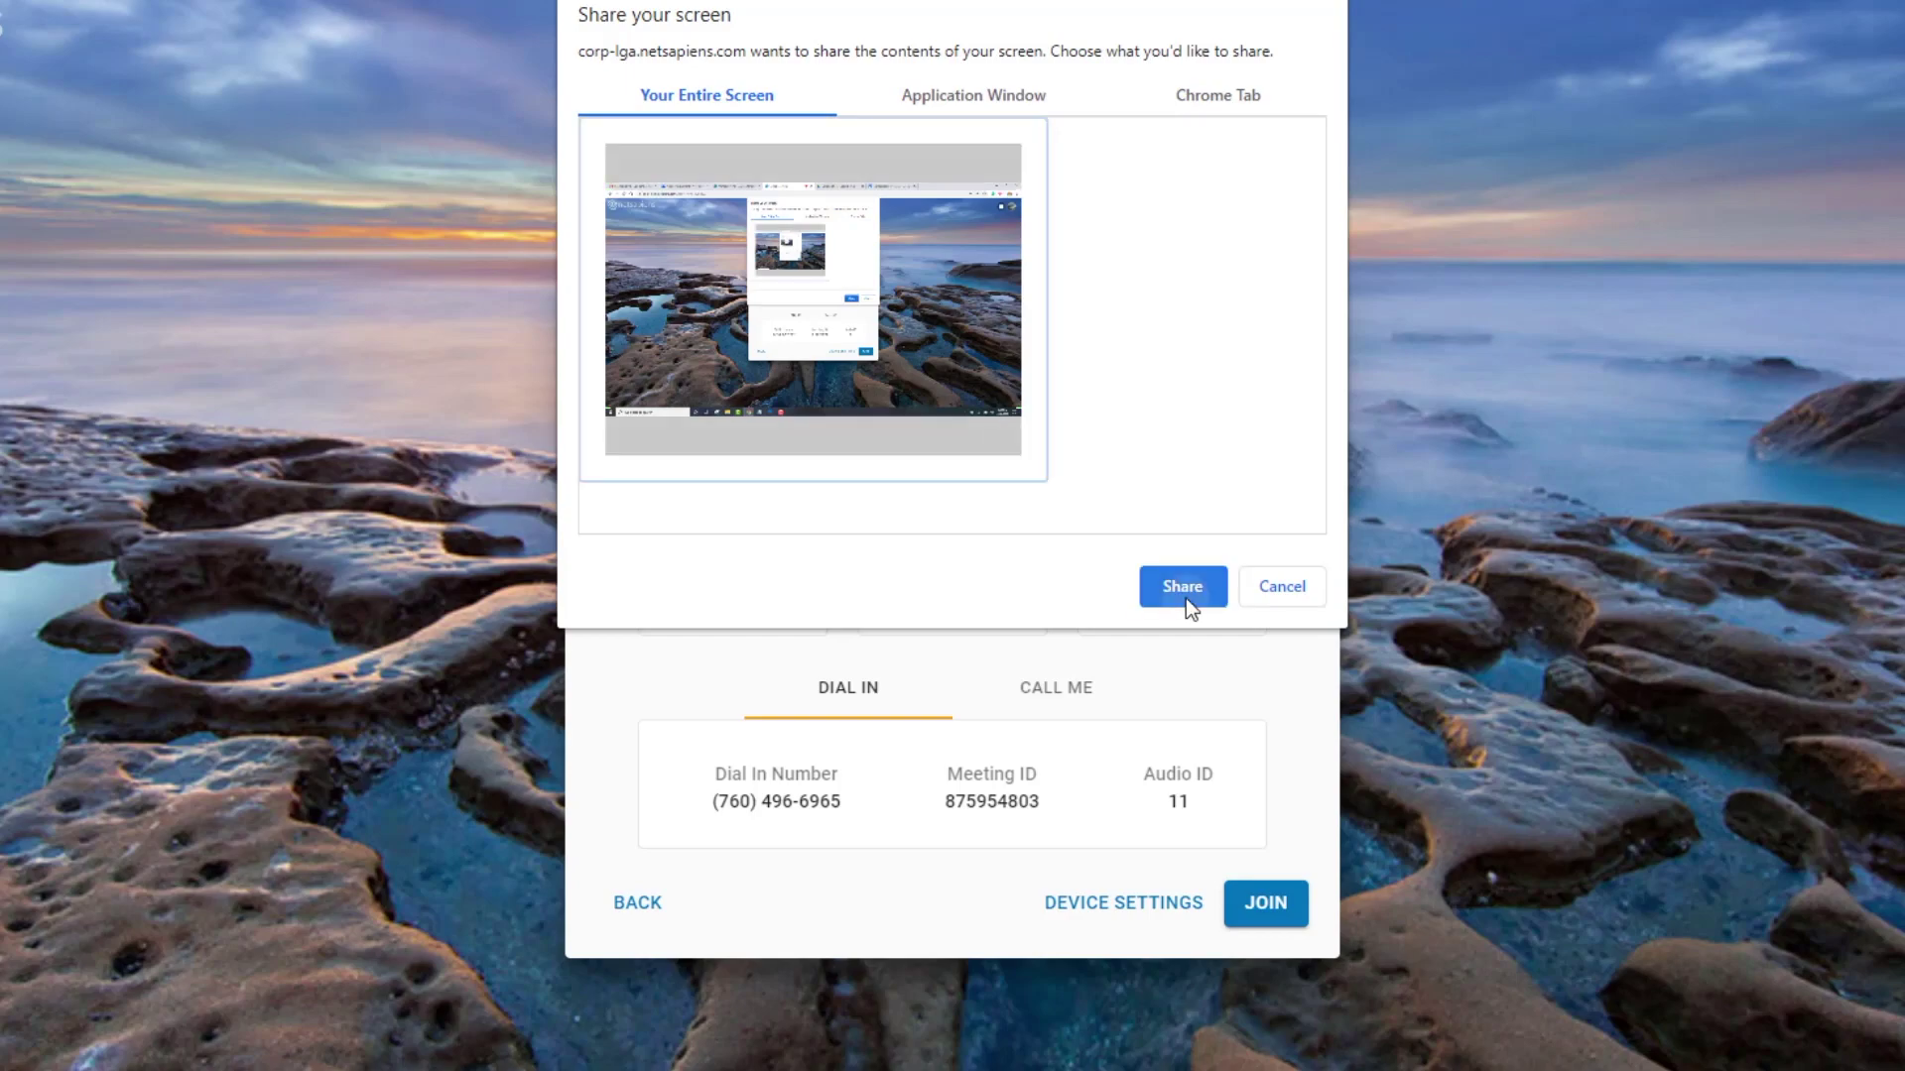
{"action": "left_click", "coordinate": [1182, 587]}
Join the call, try the Spotlight layout, then settle on Conversation.
{"action": "left_click", "coordinate": [1267, 905]}
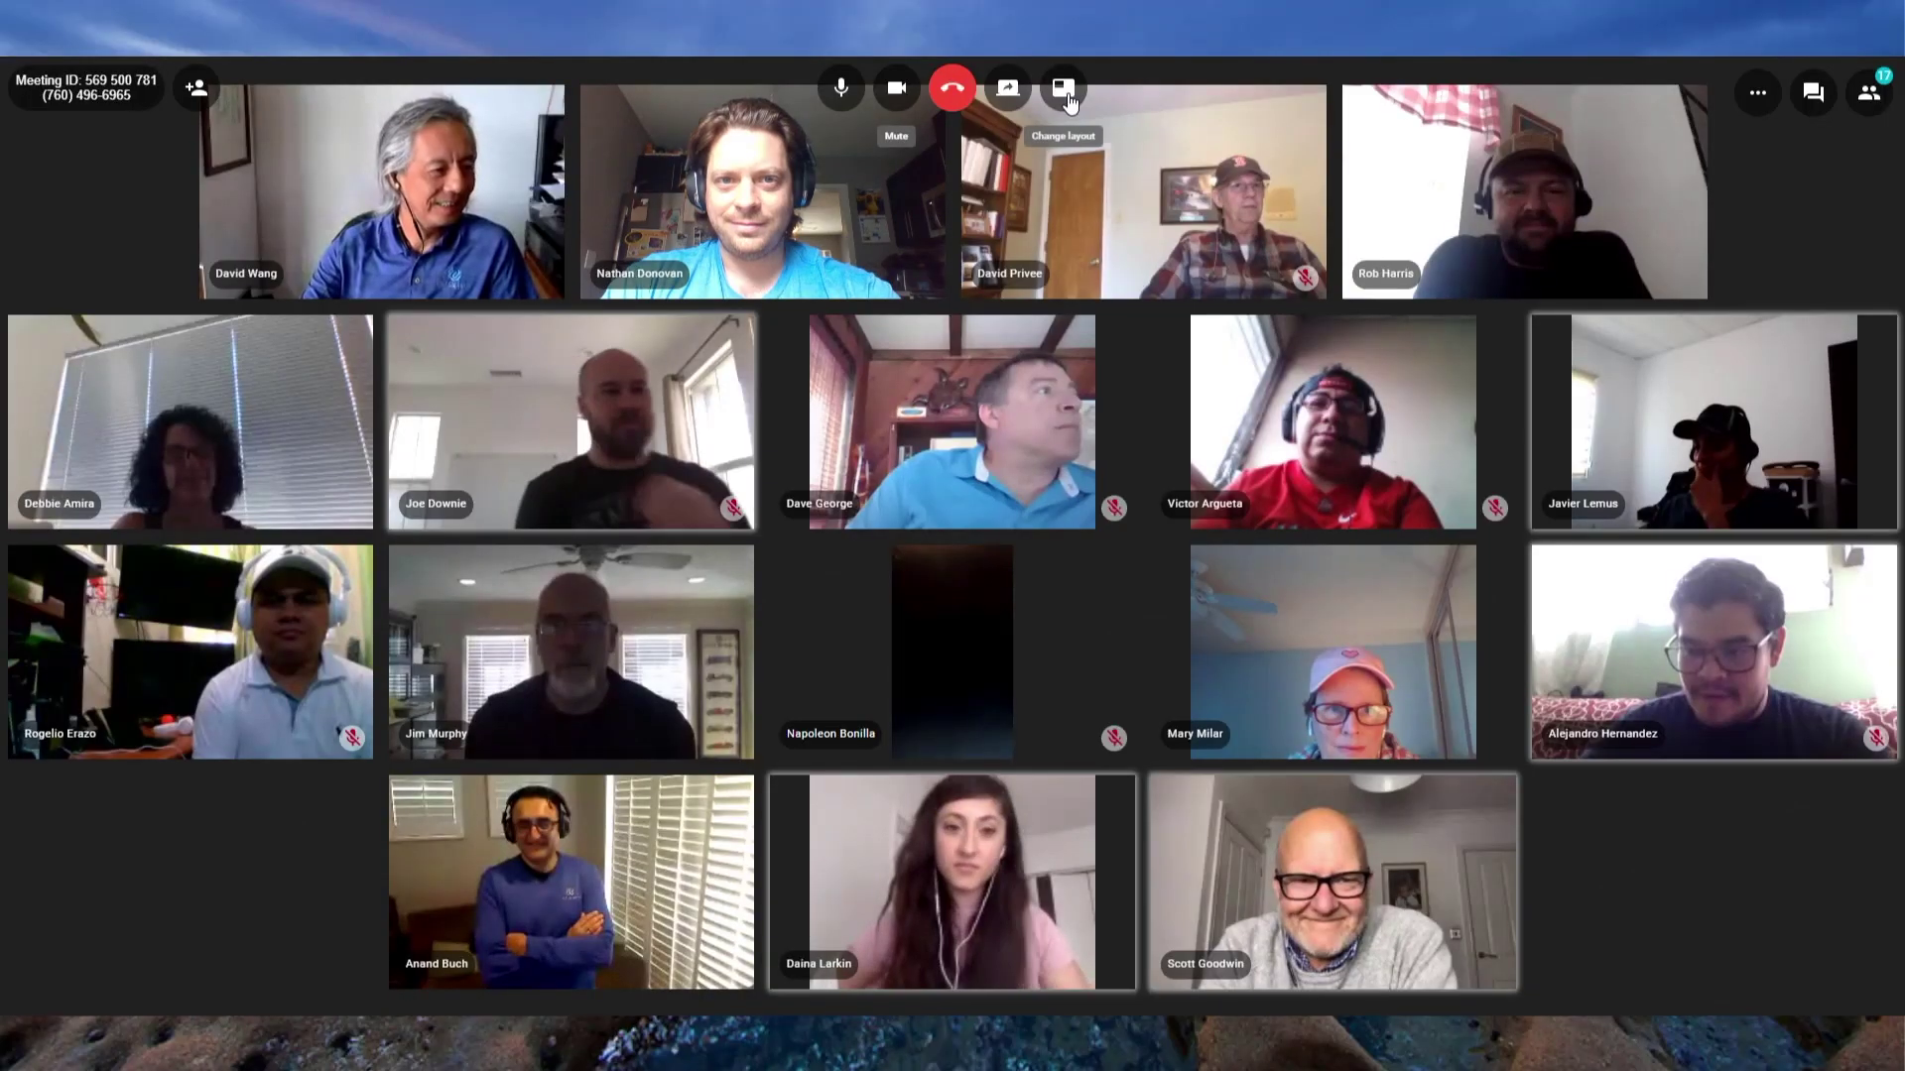
{"action": "left_click", "coordinate": [1067, 93]}
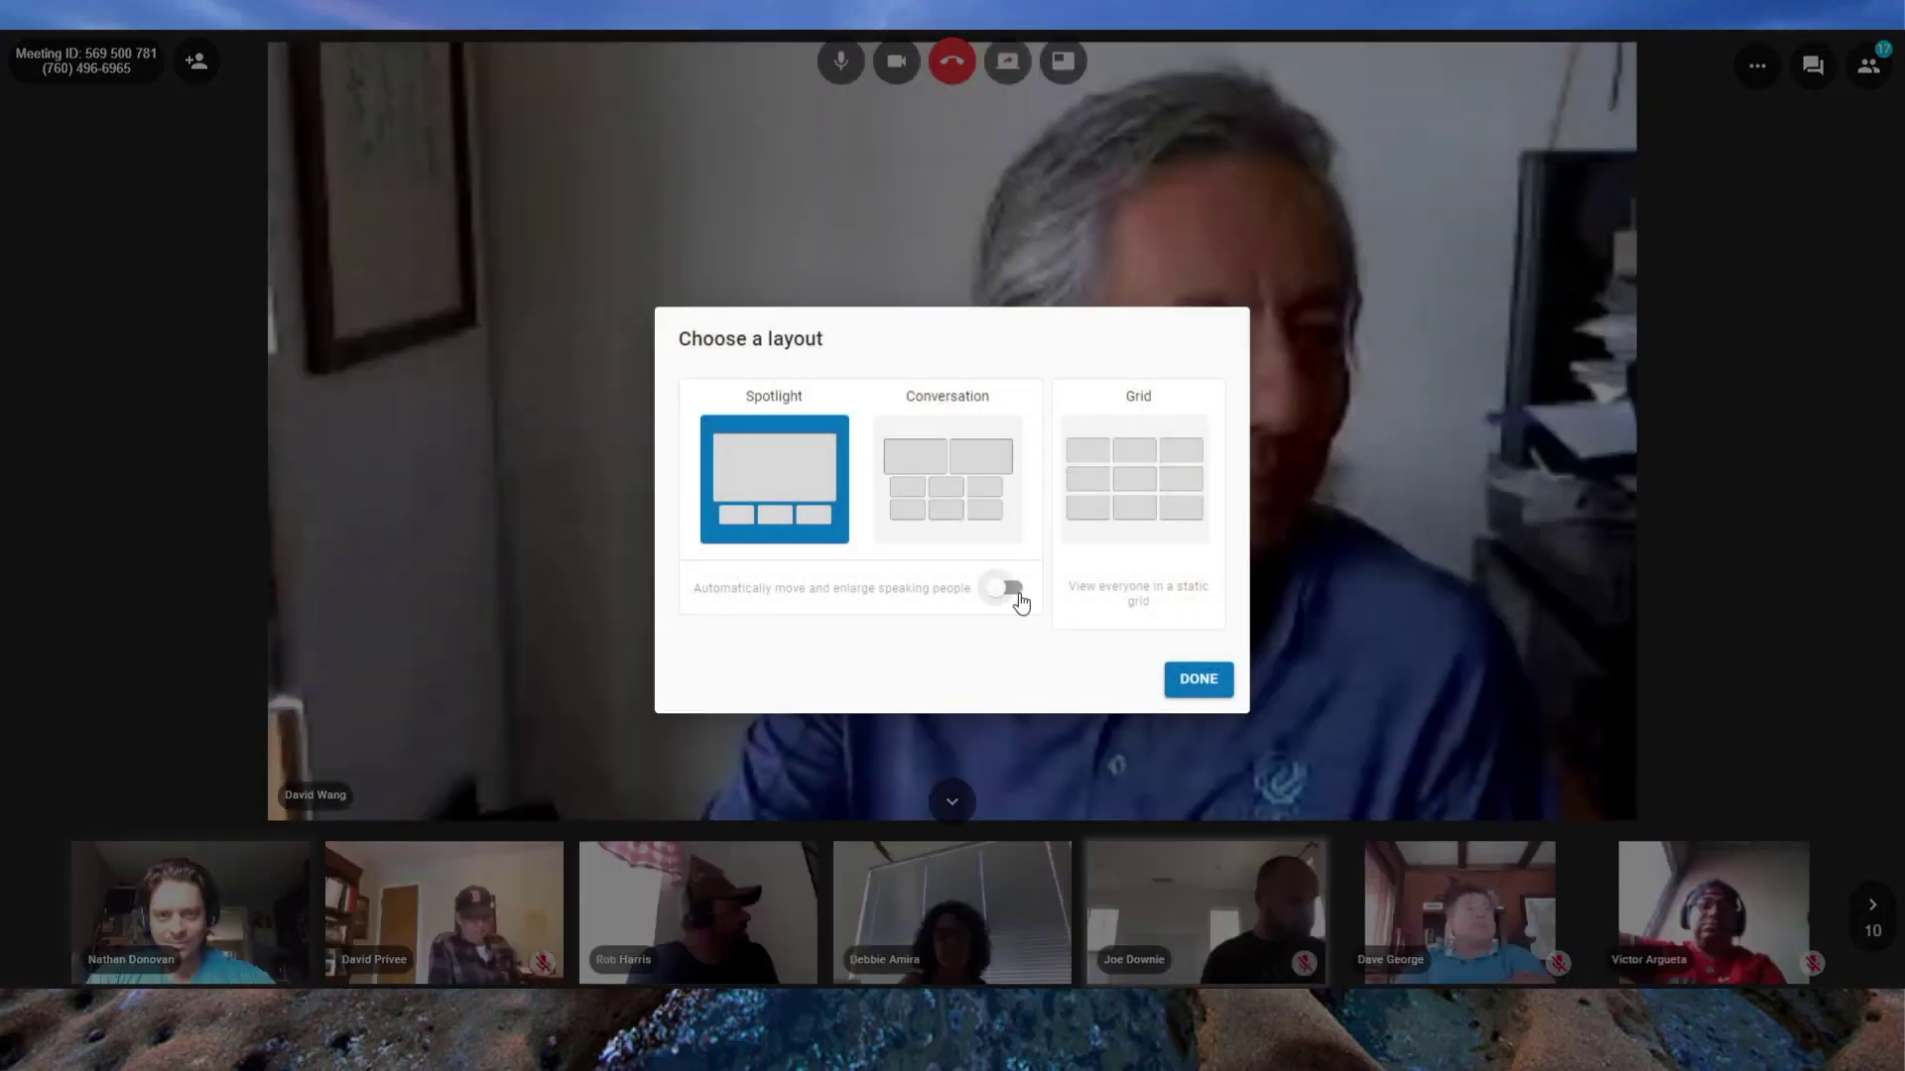
{"action": "left_click", "coordinate": [1206, 680]}
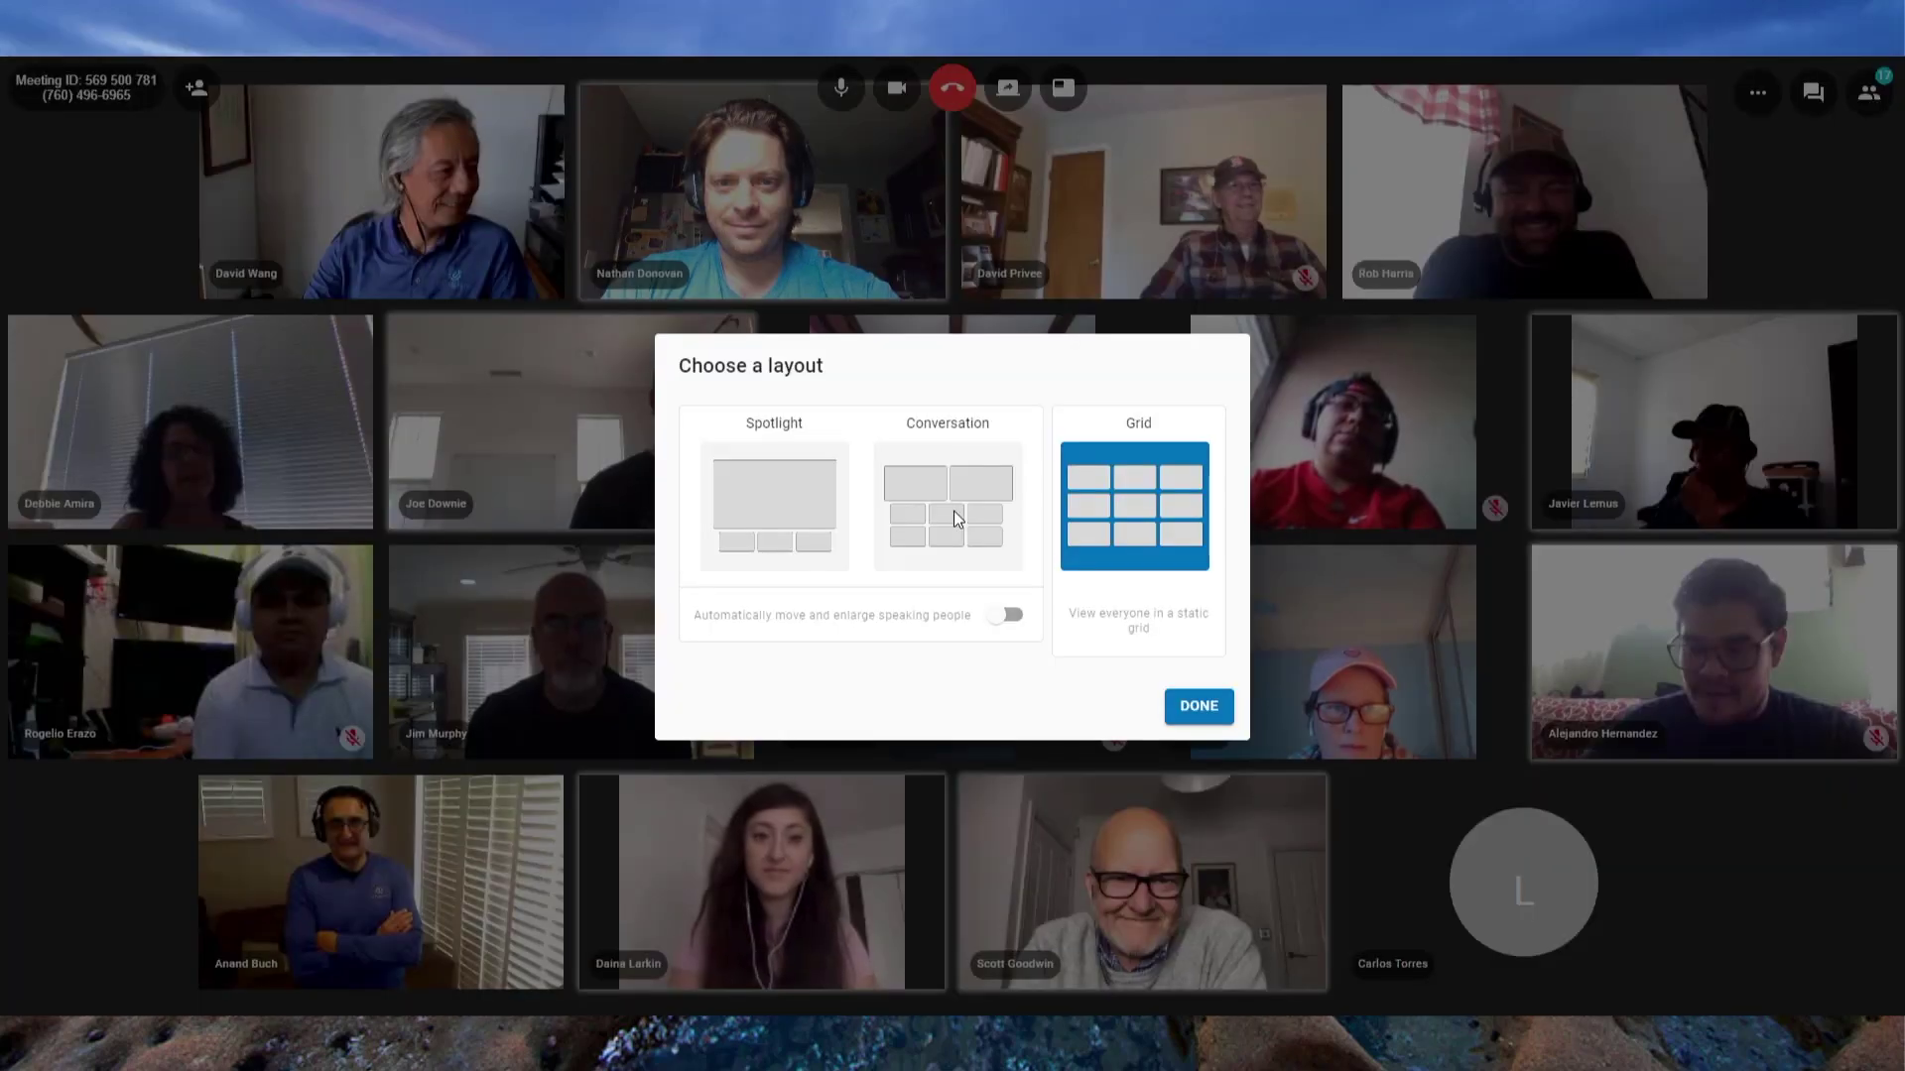
{"action": "left_click", "coordinate": [955, 511]}
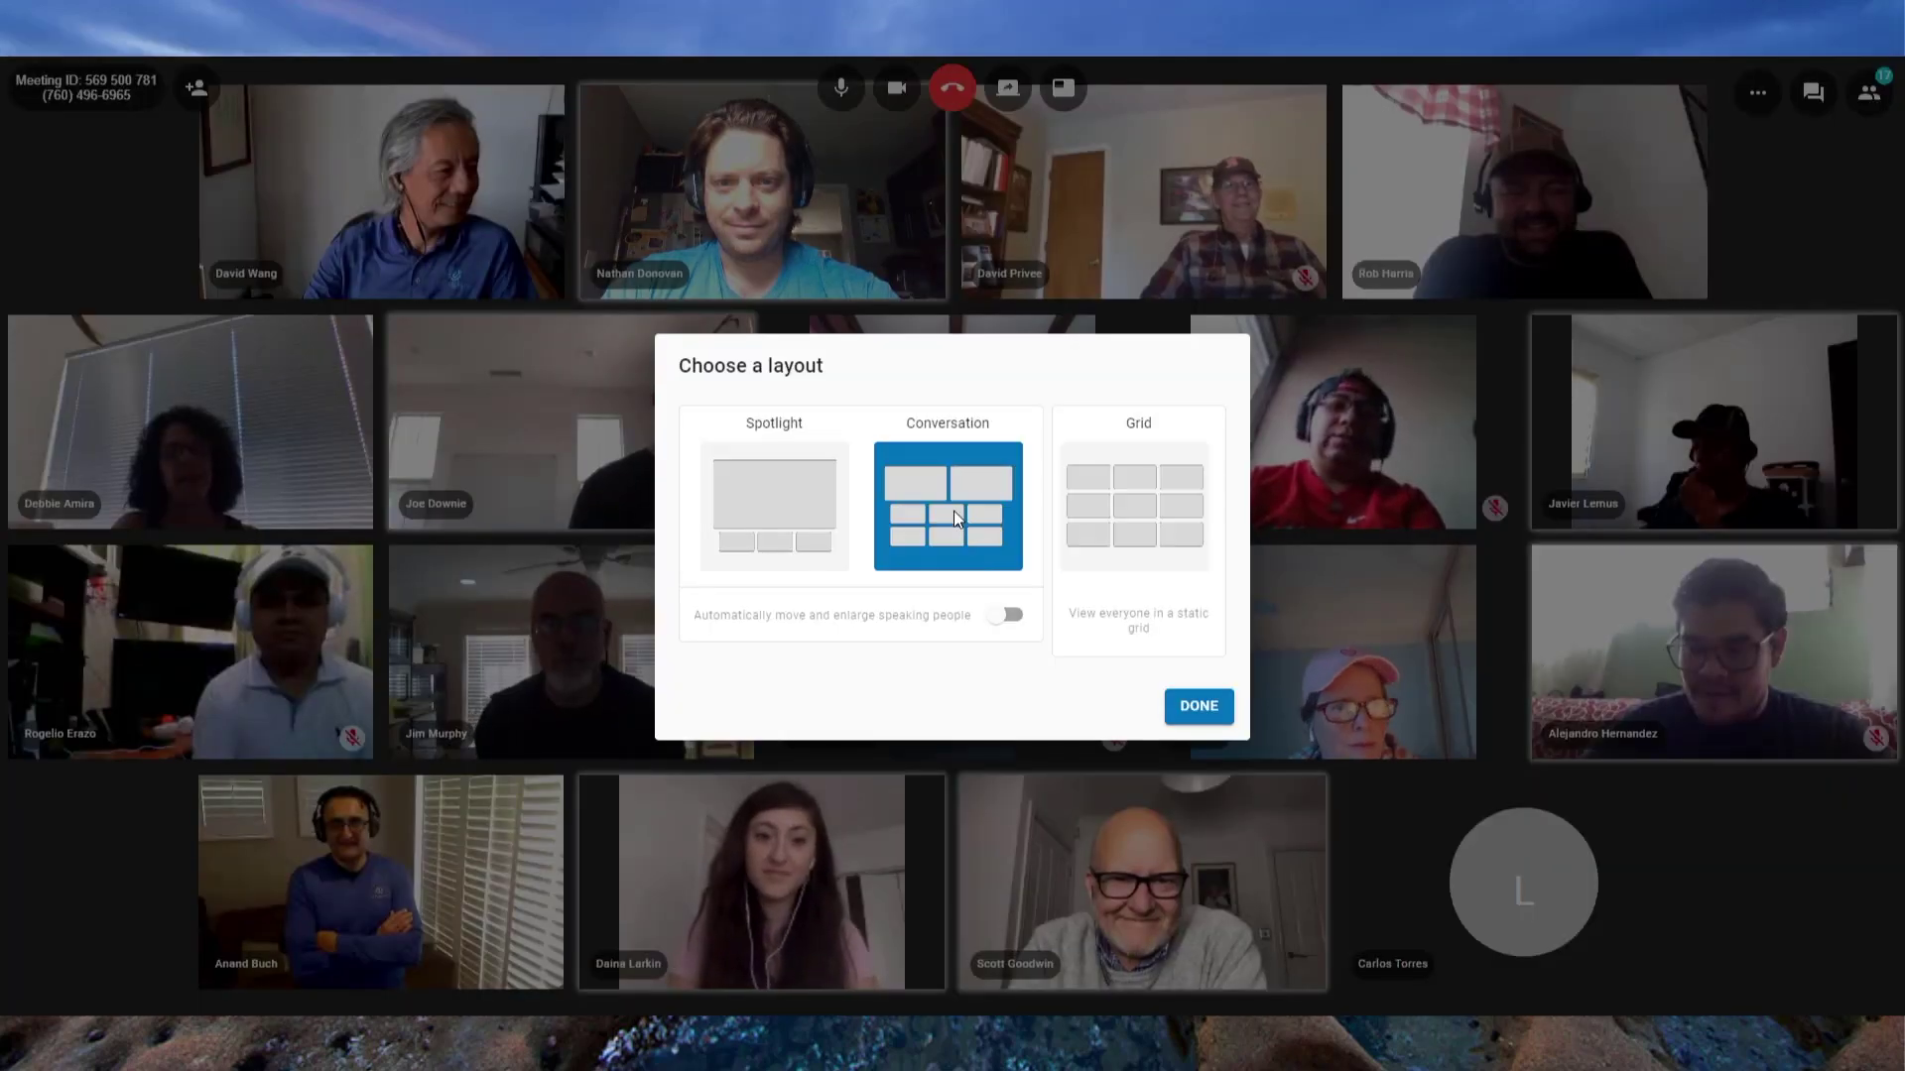
{"action": "left_click", "coordinate": [1210, 708]}
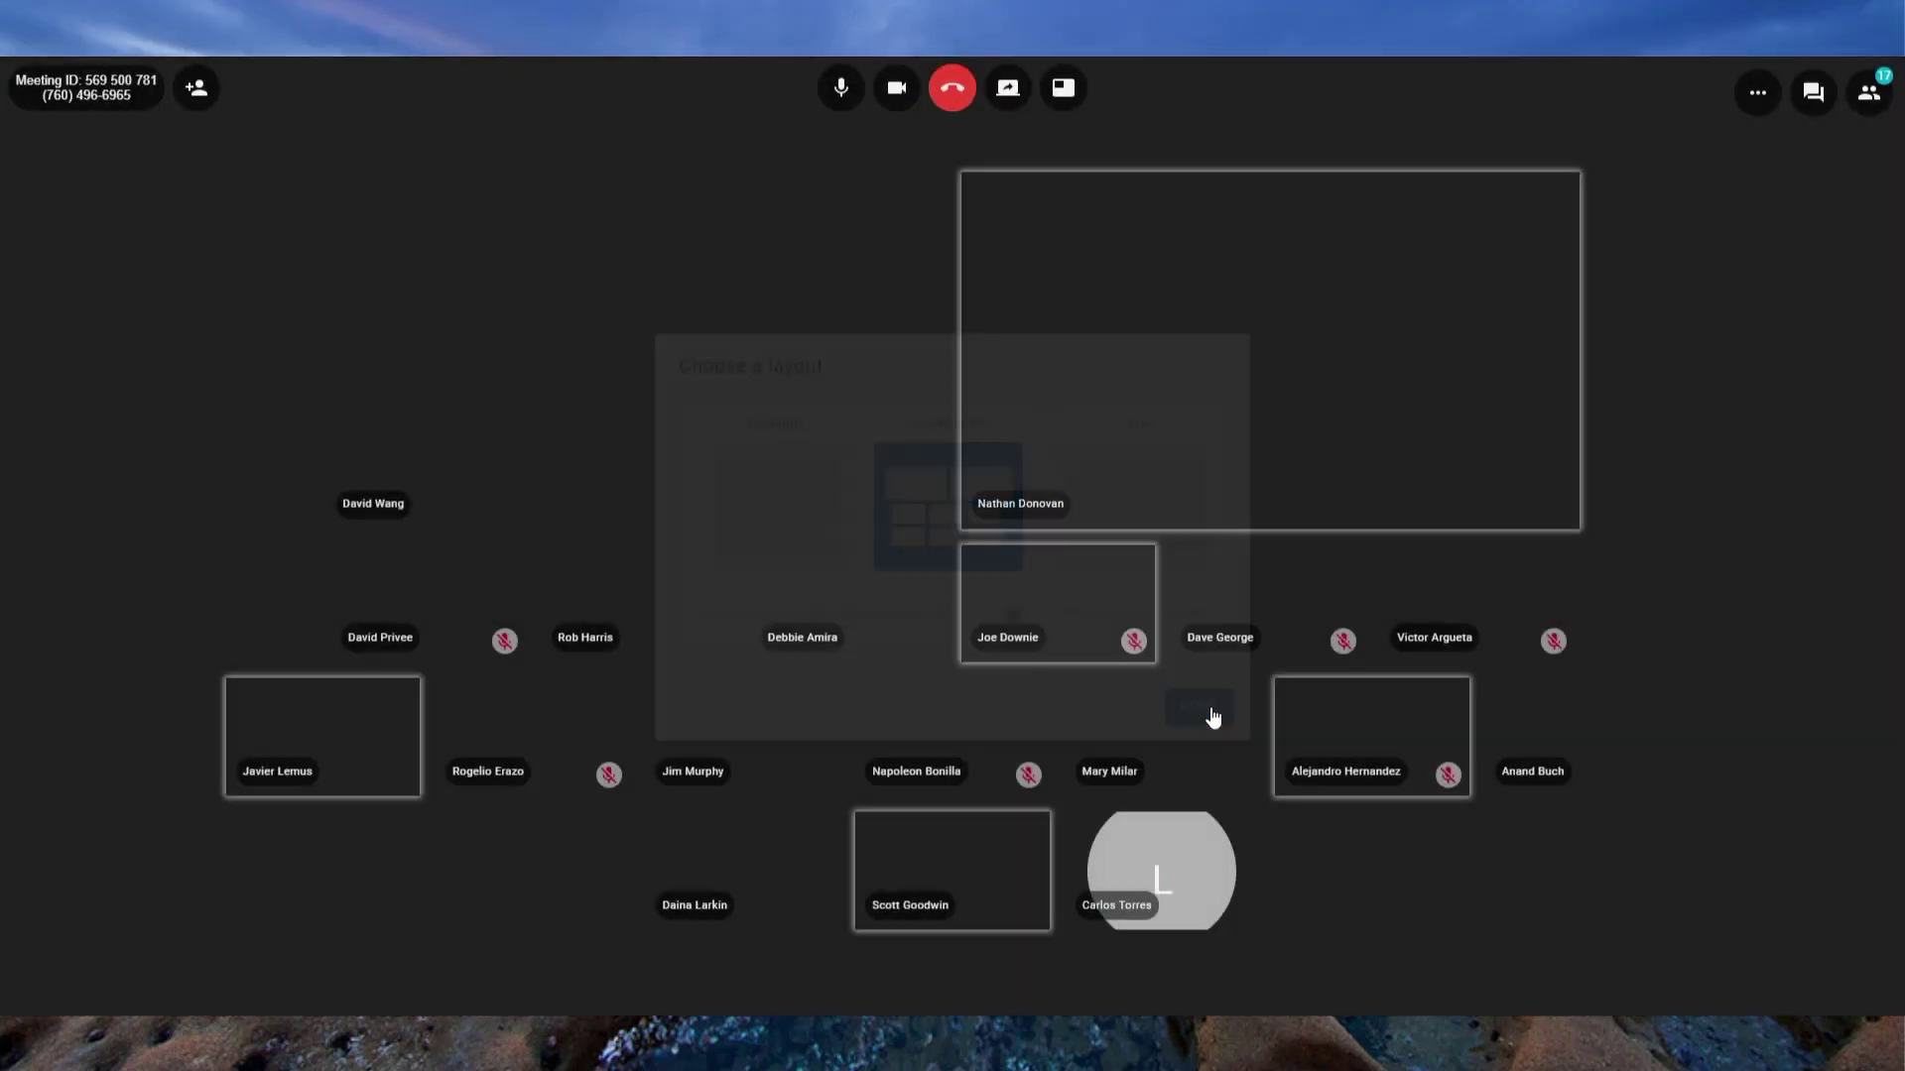